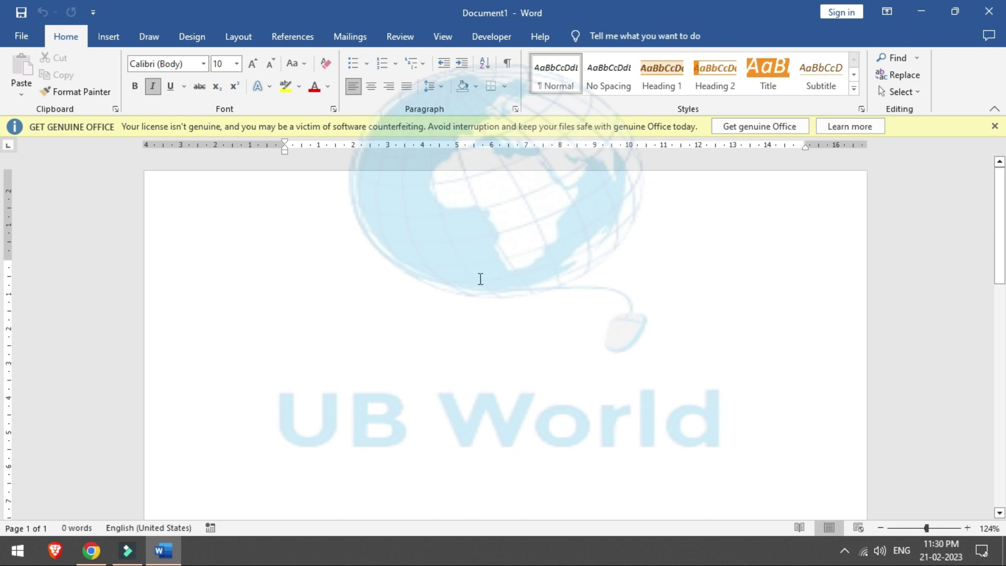
# Step: Open the File backstage Home page, briefly returning to the document before reopening it
pyautogui.click(16, 42)
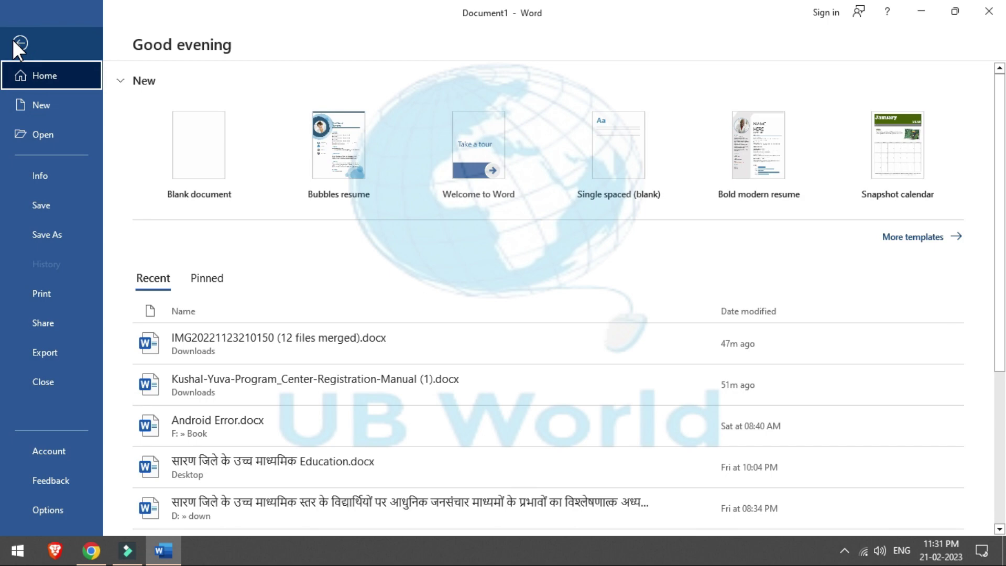
pyautogui.click(12, 38)
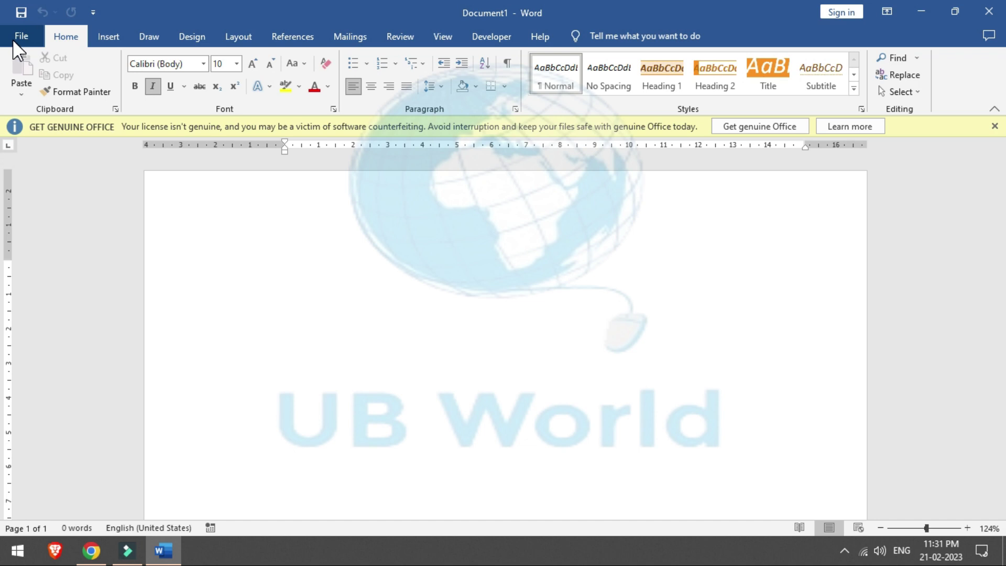
pyautogui.click(12, 39)
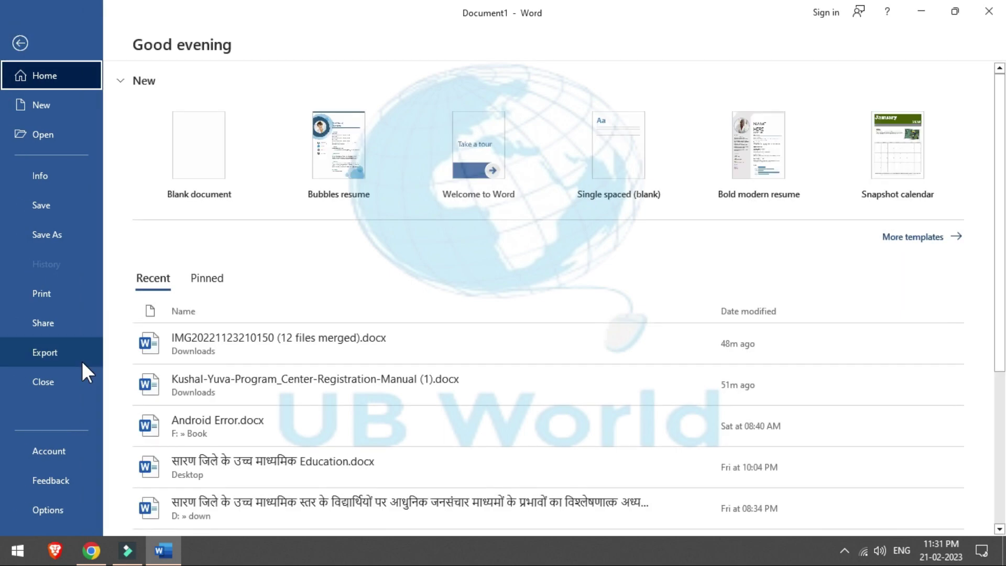
# Step: Open Word Options on the General page and drag the dialog down and right
pyautogui.click(55, 507)
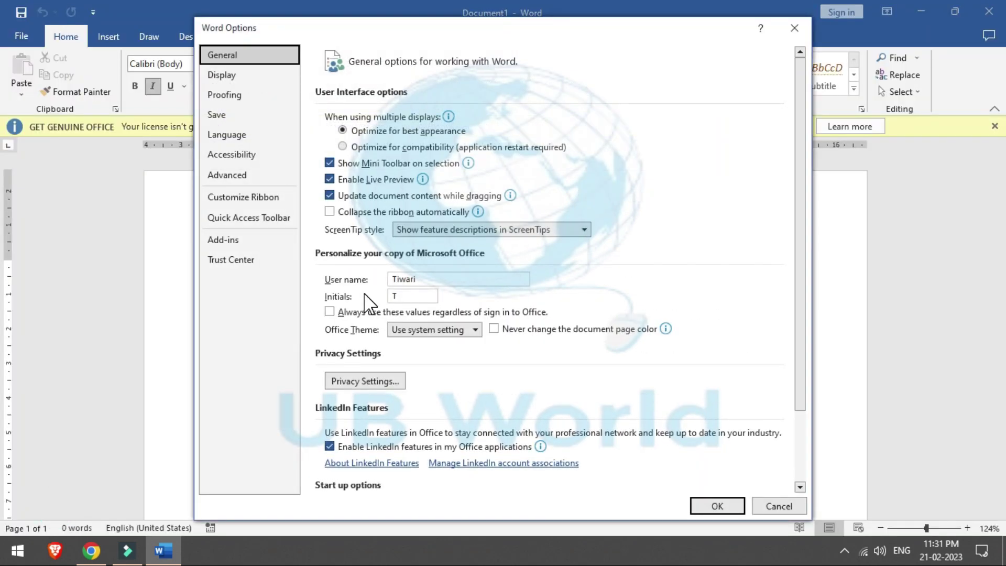
pyautogui.moveTo(447, 28)
pyautogui.mouseDown()
pyautogui.moveTo(526, 110)
pyautogui.moveTo(453, 52)
pyautogui.moveTo(463, 27)
pyautogui.mouseUp()
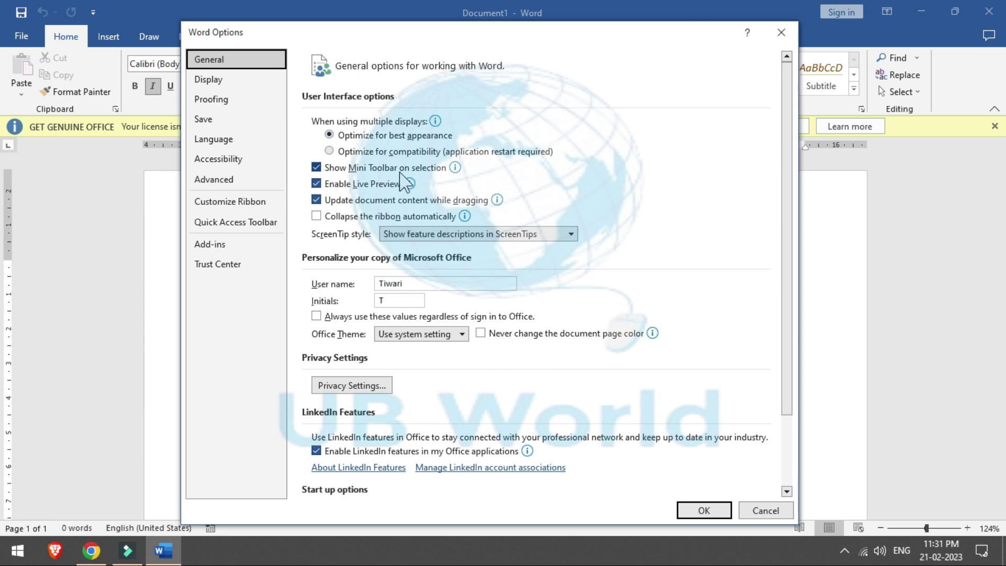
# Step: Set the page's vertical alignment to Top through Layout's Custom Margins dialog
pyautogui.moveTo(454, 168)
pyautogui.click(785, 36)
pyautogui.click(505, 205)
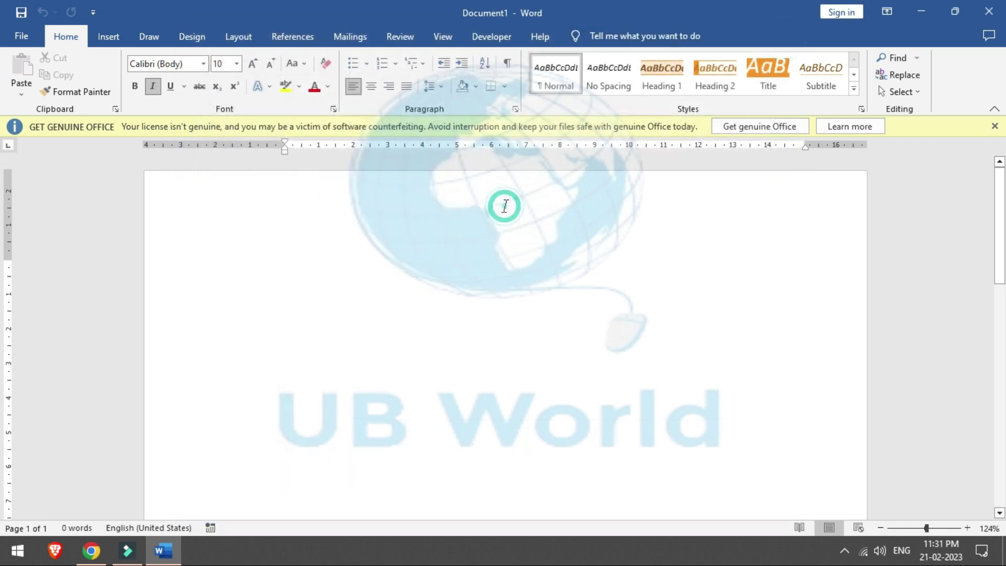
pyautogui.click(413, 256)
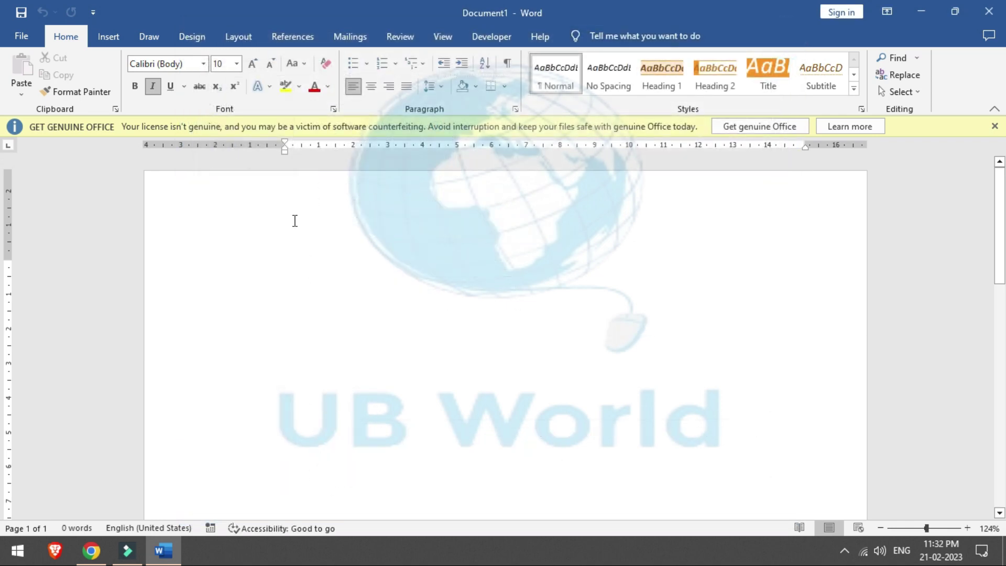
pyautogui.click(241, 37)
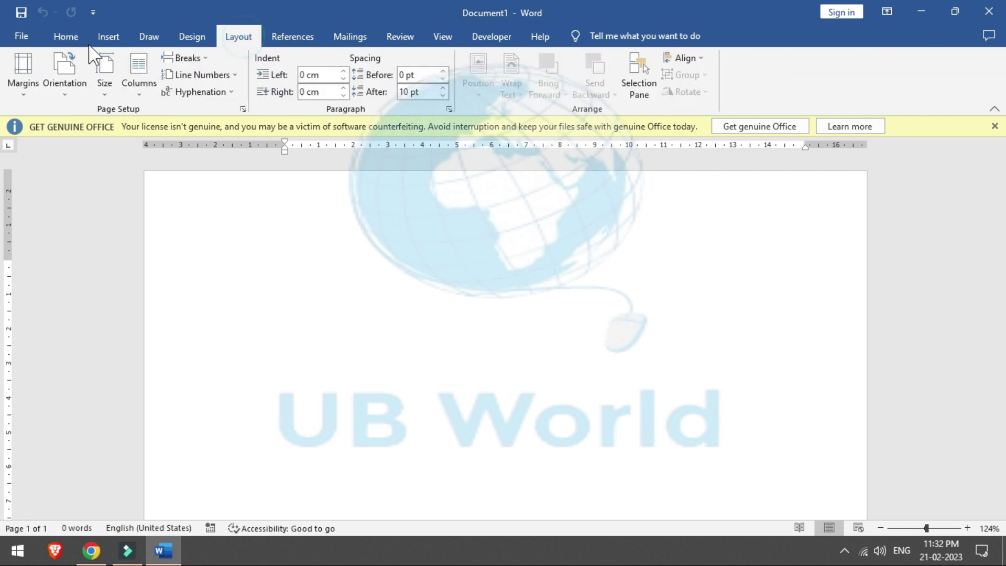
pyautogui.click(32, 87)
pyautogui.click(77, 398)
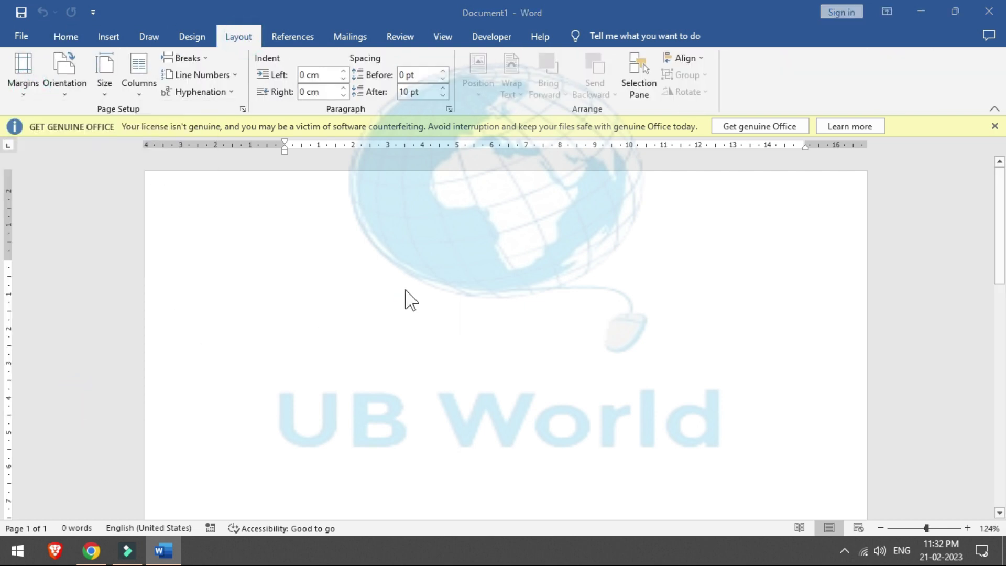
pyautogui.click(576, 123)
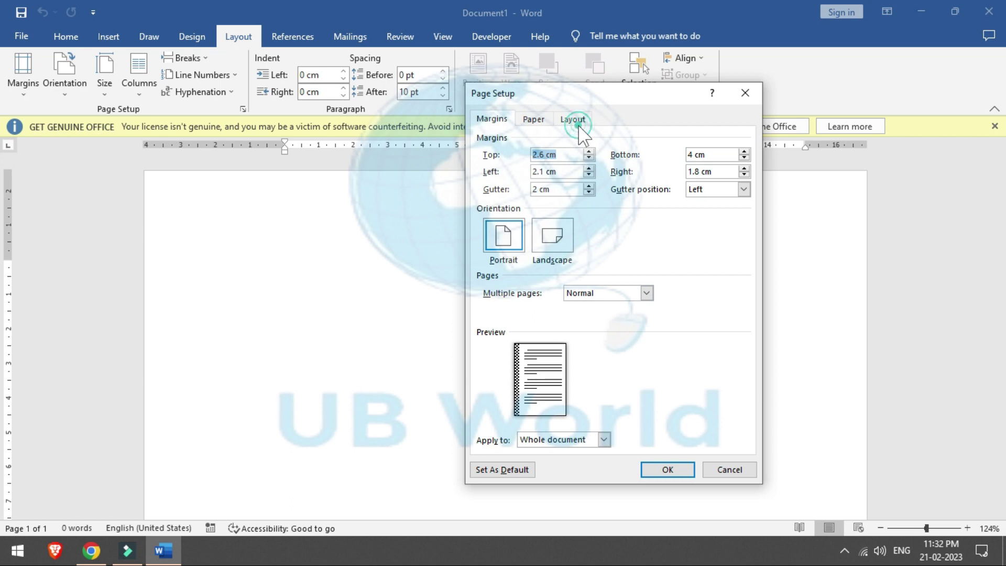
pyautogui.click(612, 288)
pyautogui.click(605, 297)
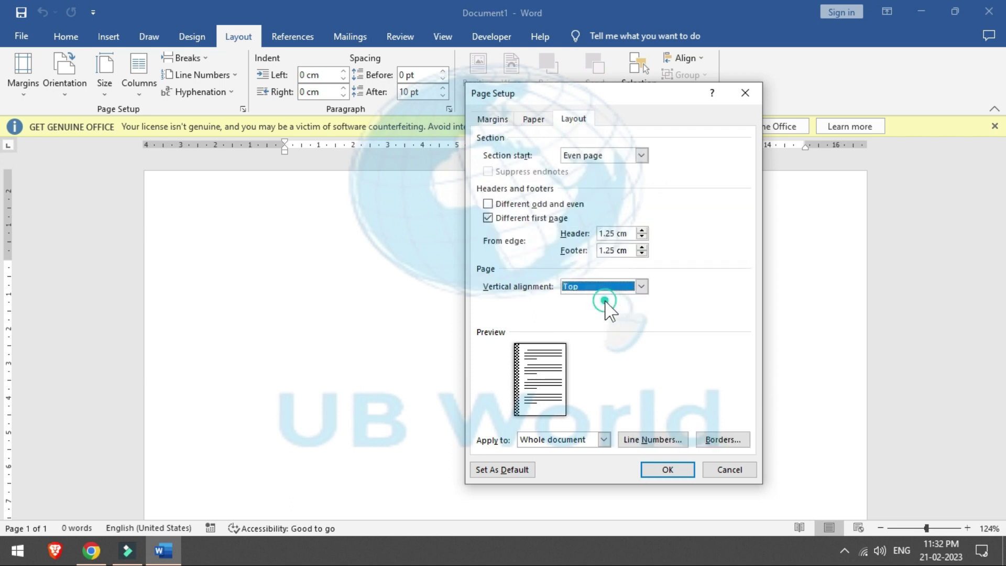
pyautogui.click(668, 470)
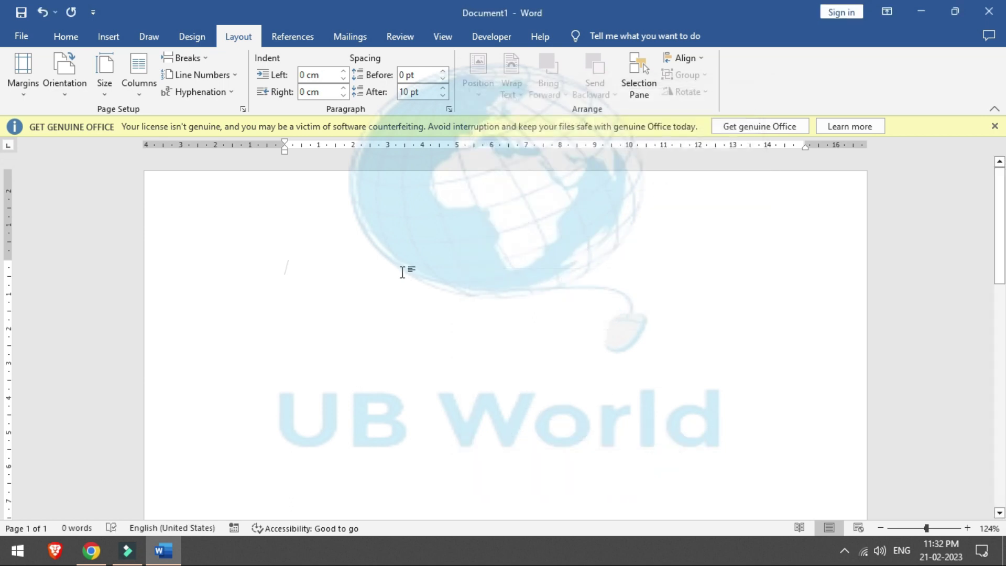
# Step: Fill the page with 239 words of =rand() sample text and select part of it
pyautogui.write('=rand')
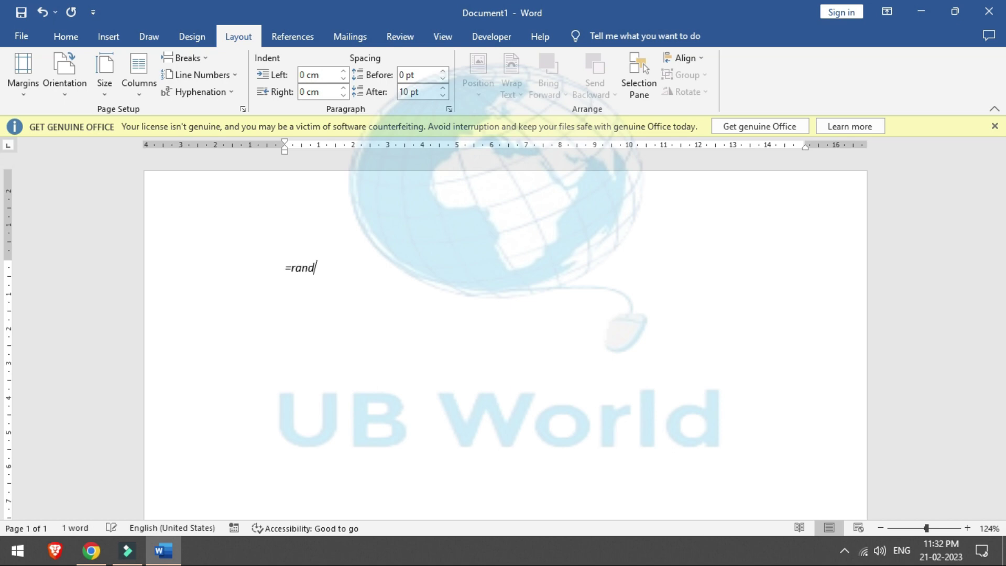
pyautogui.write('()')
pyautogui.press('Return')
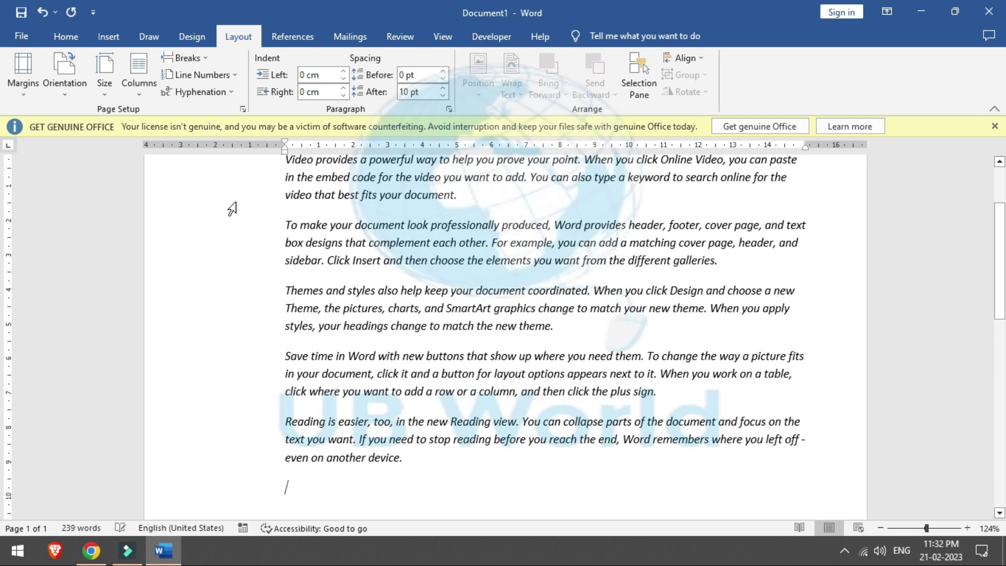
pyautogui.moveTo(283, 209); pyautogui.dragTo(340, 283)
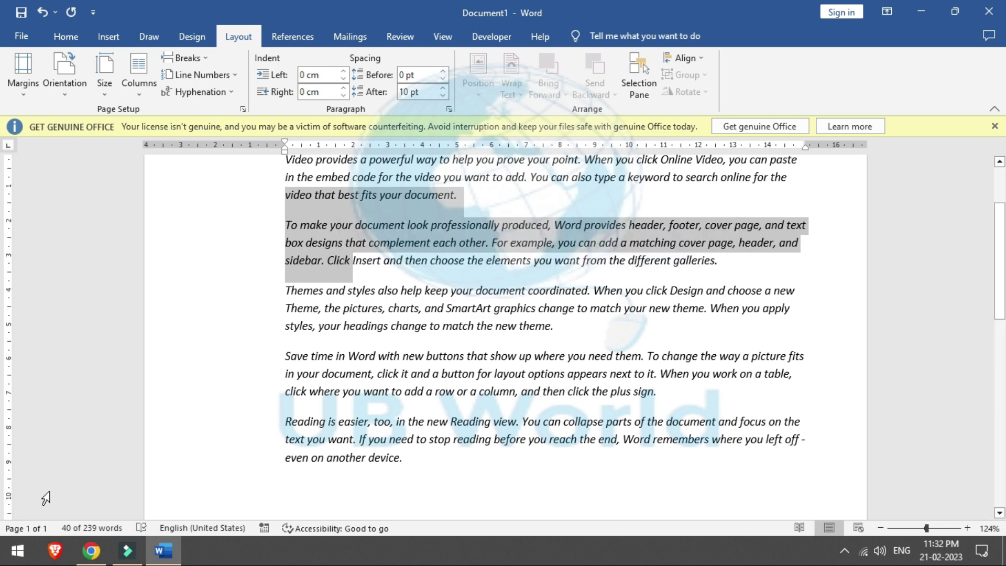
# Step: Turn off Show Mini Toolbar on selection, then select text to confirm it's gone
pyautogui.click(11, 30)
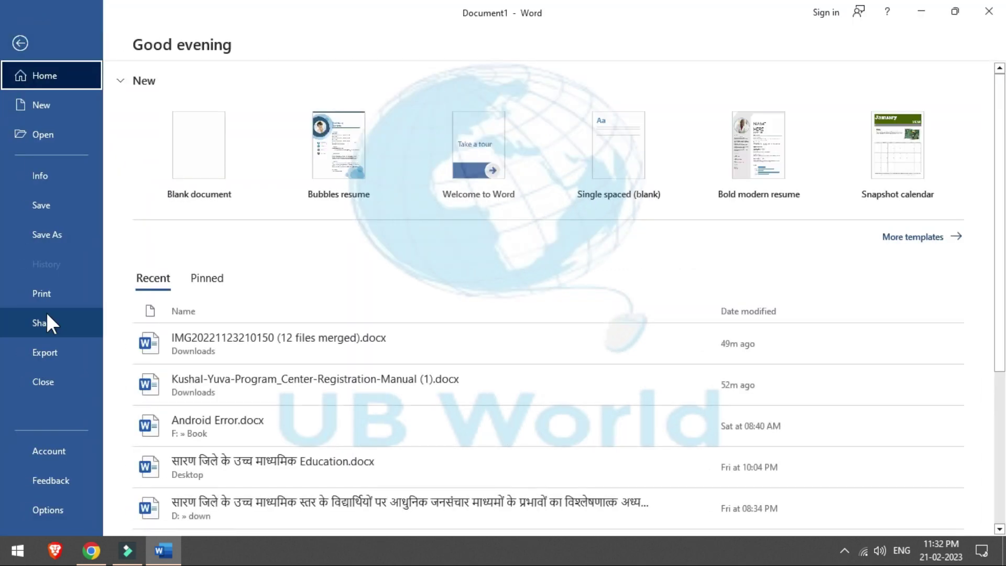
pyautogui.click(59, 509)
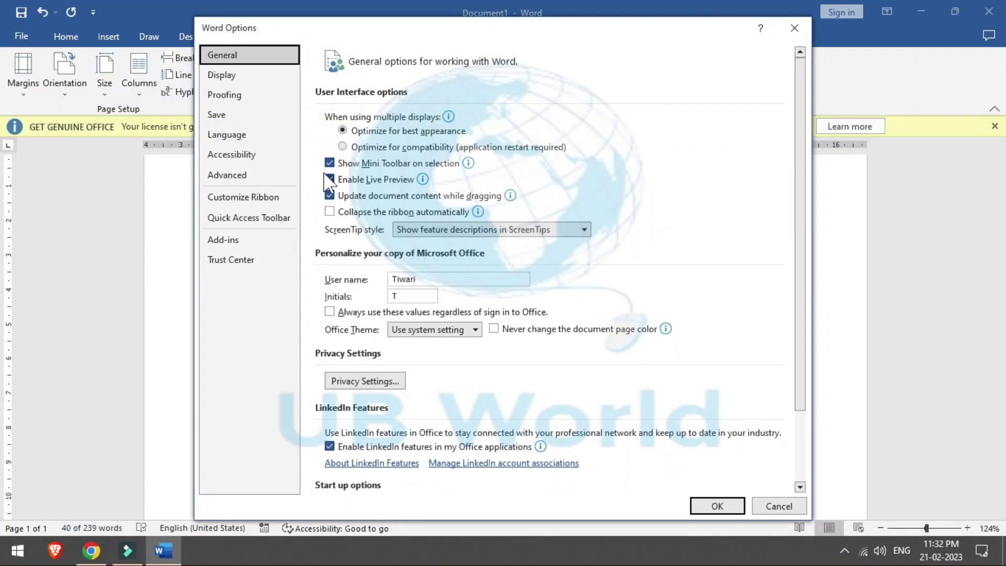
pyautogui.click(329, 163)
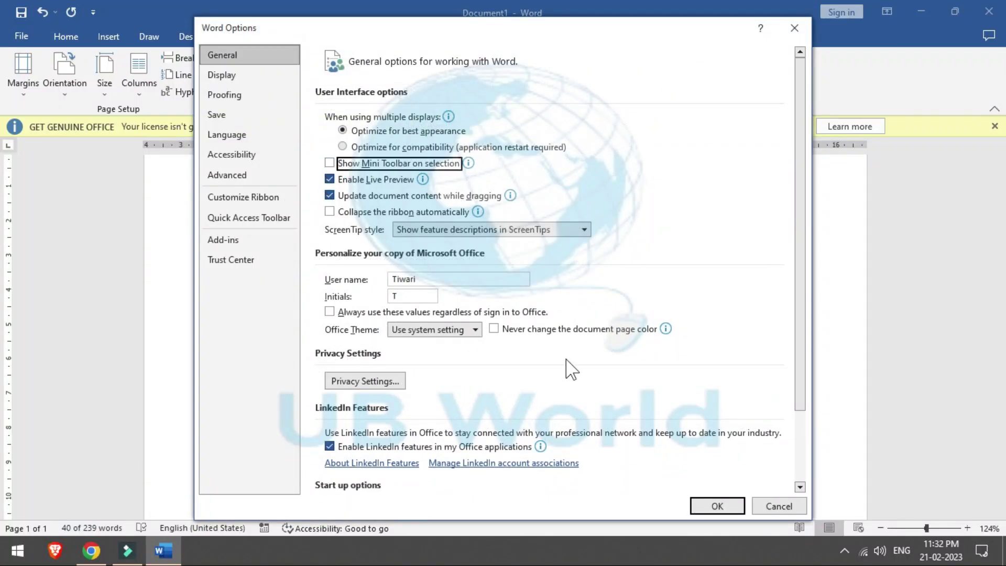
pyautogui.click(701, 504)
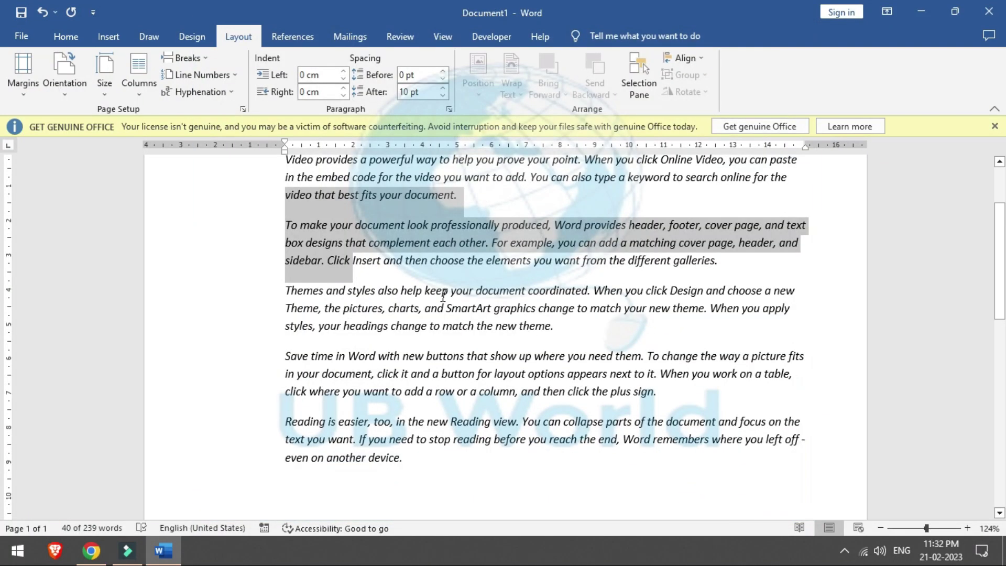
pyautogui.moveTo(443, 293); pyautogui.dragTo(495, 326)
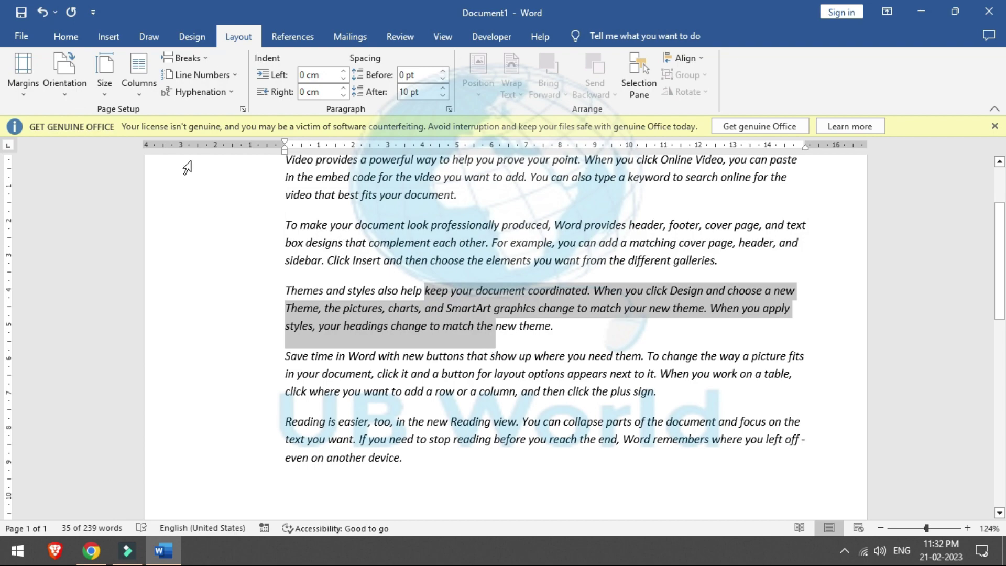
# Step: Re-enable the mini toolbar and turn on Collapse the ribbon automatically
pyautogui.click(14, 34)
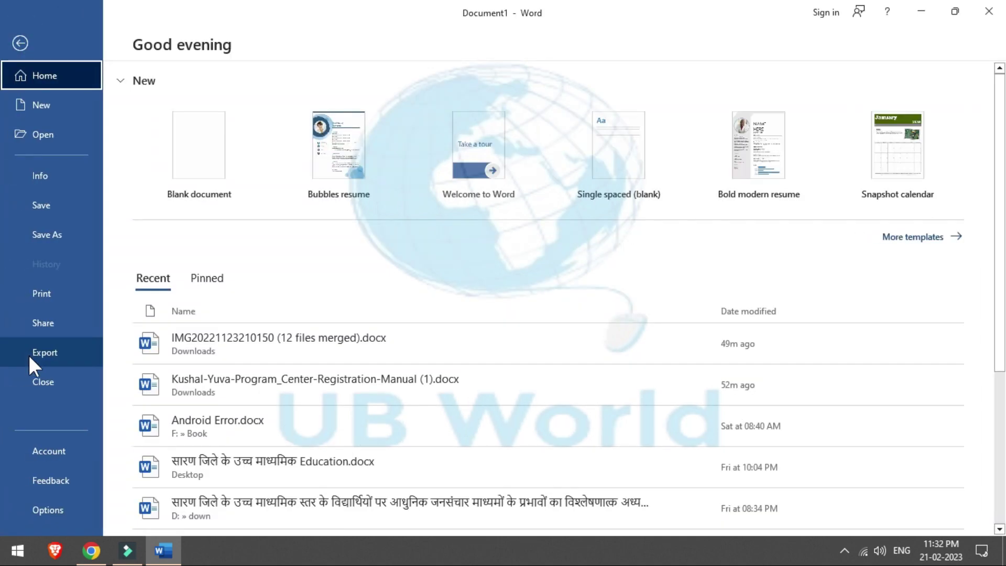
pyautogui.click(48, 511)
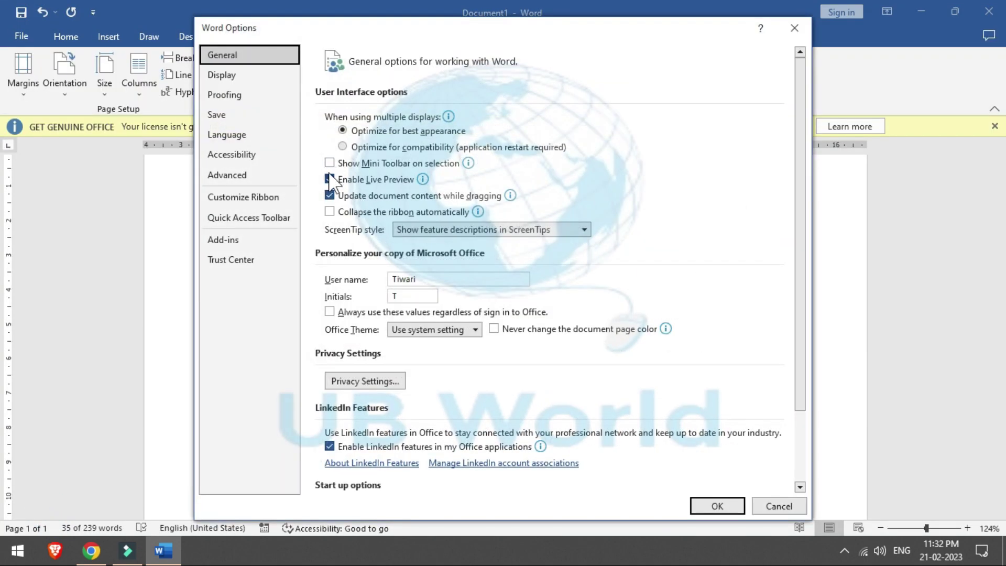
pyautogui.click(329, 163)
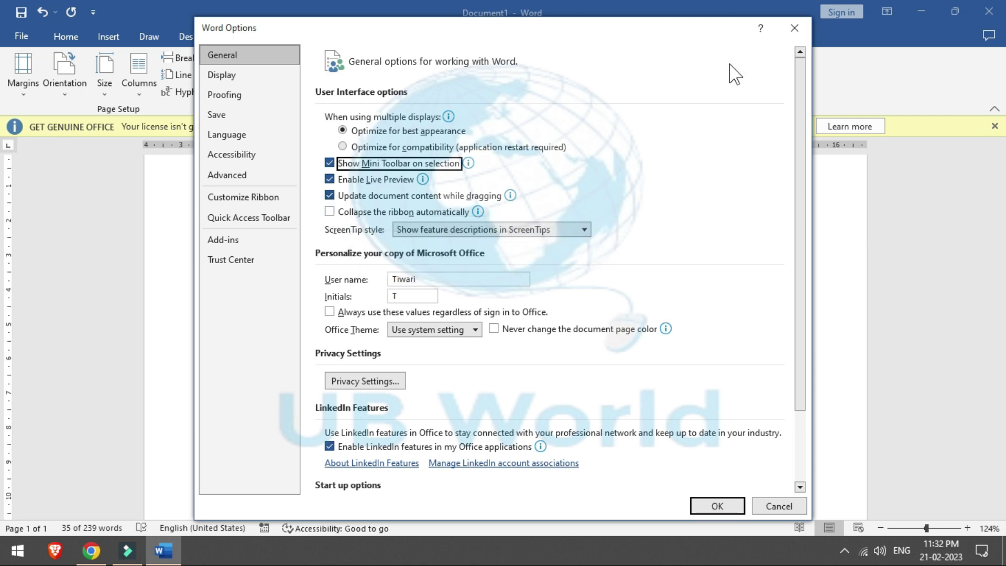
pyautogui.moveTo(699, 39); pyautogui.dragTo(592, 165)
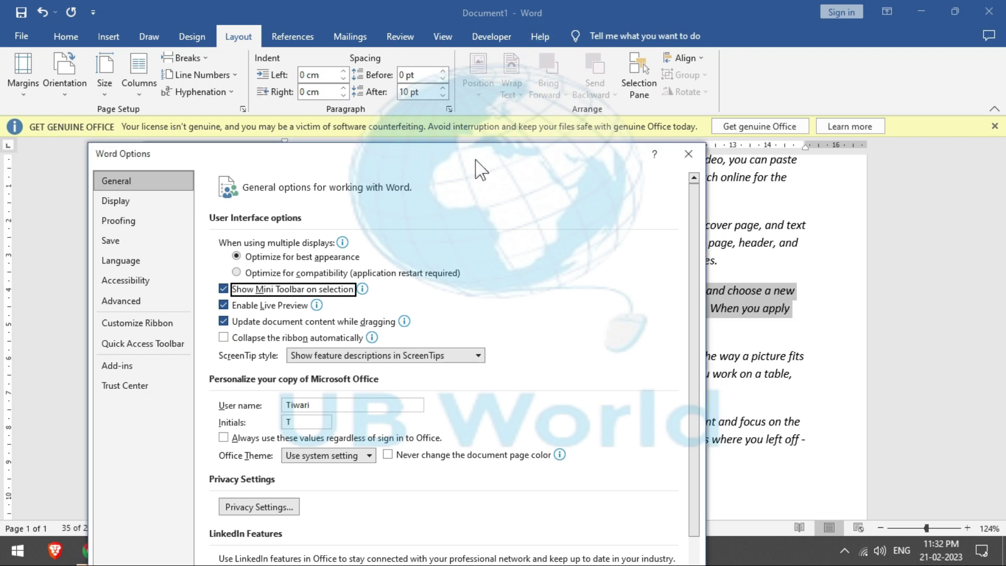
pyautogui.moveTo(476, 158)
pyautogui.mouseDown()
pyautogui.moveTo(512, 102)
pyautogui.moveTo(528, 33)
pyautogui.mouseUp()
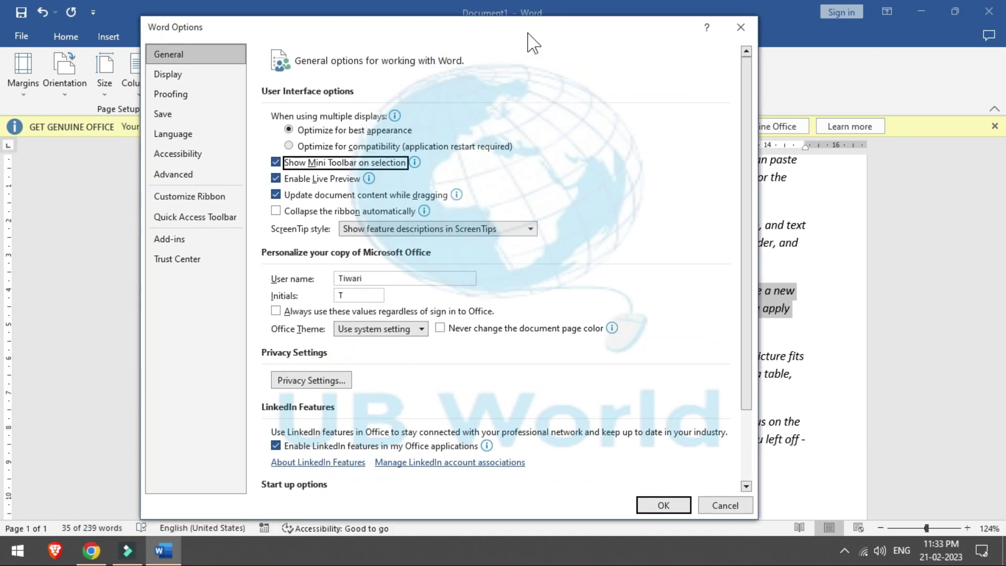
pyautogui.click(276, 210)
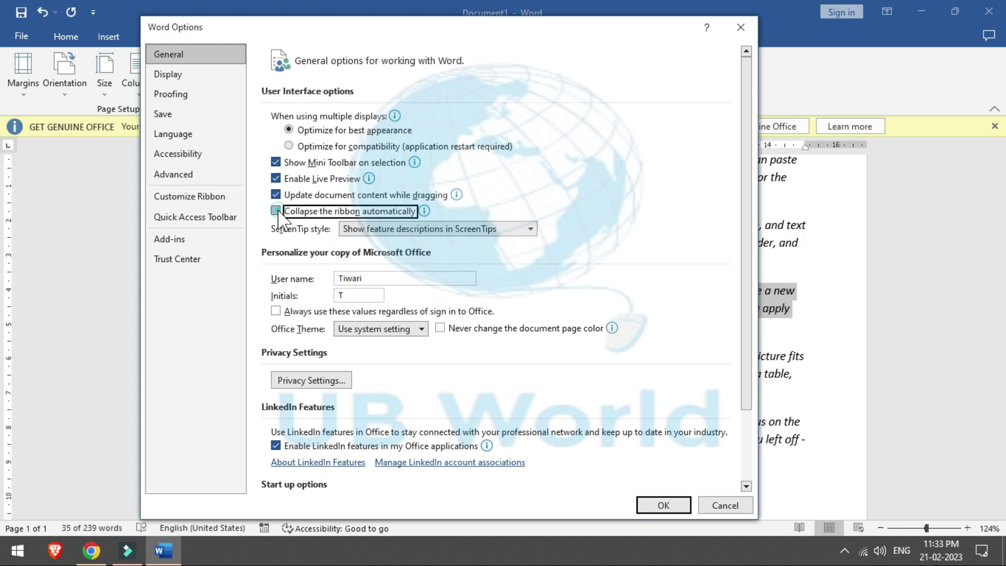
pyautogui.click(652, 504)
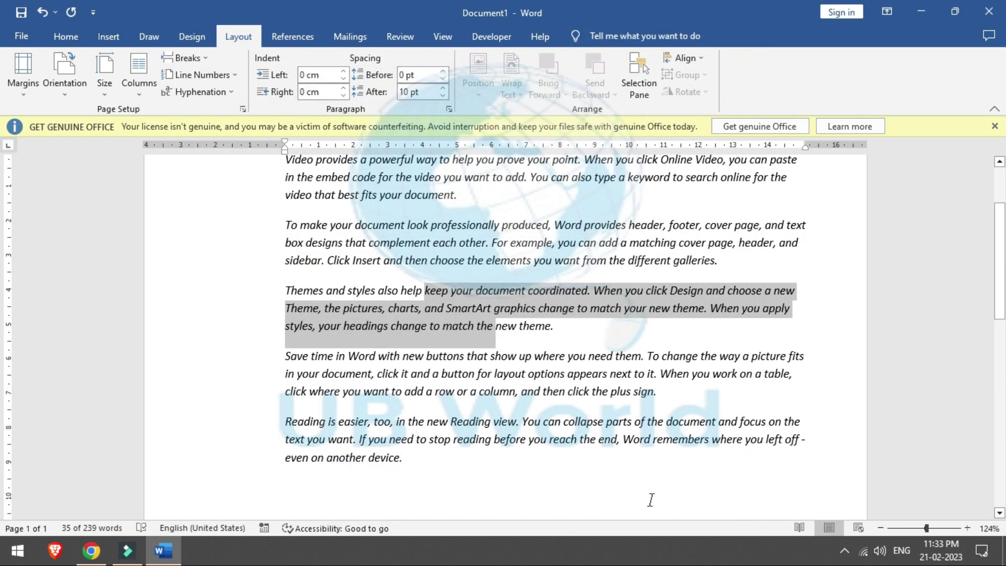
# Step: Close Word without saving and relaunch it with a new blank document
pyautogui.click(994, 125)
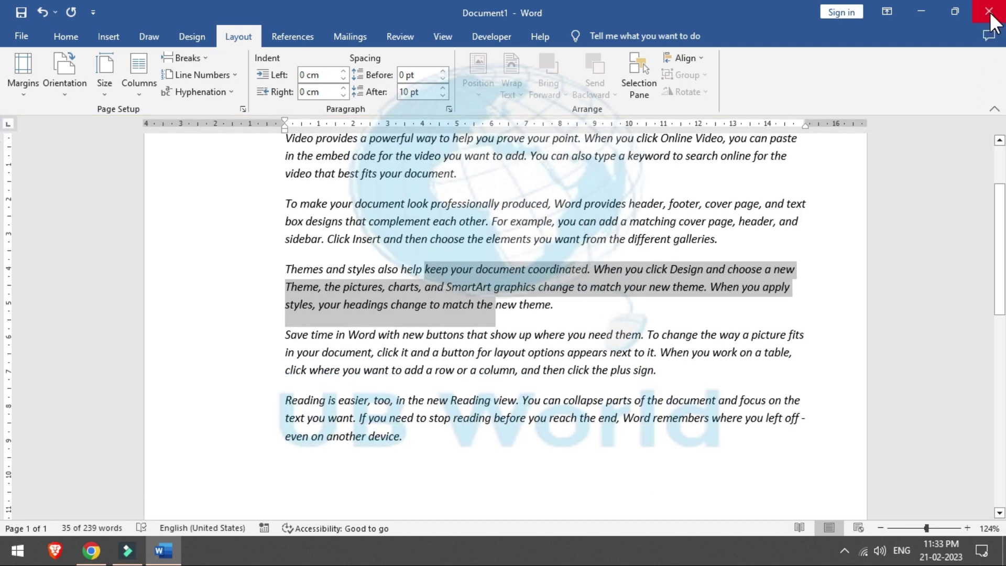
pyautogui.click(668, 338)
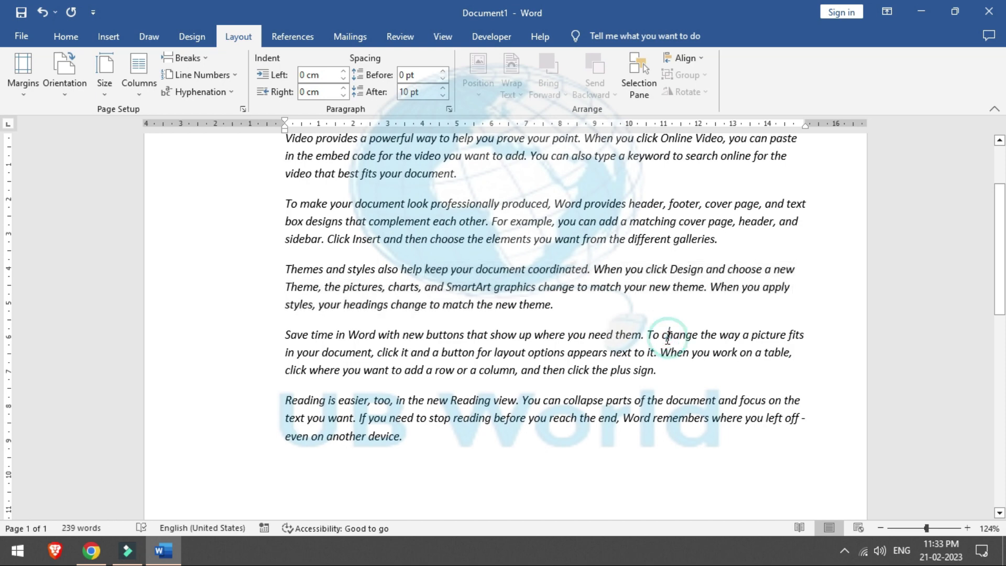
pyautogui.hotkey('ctrl', 'a')
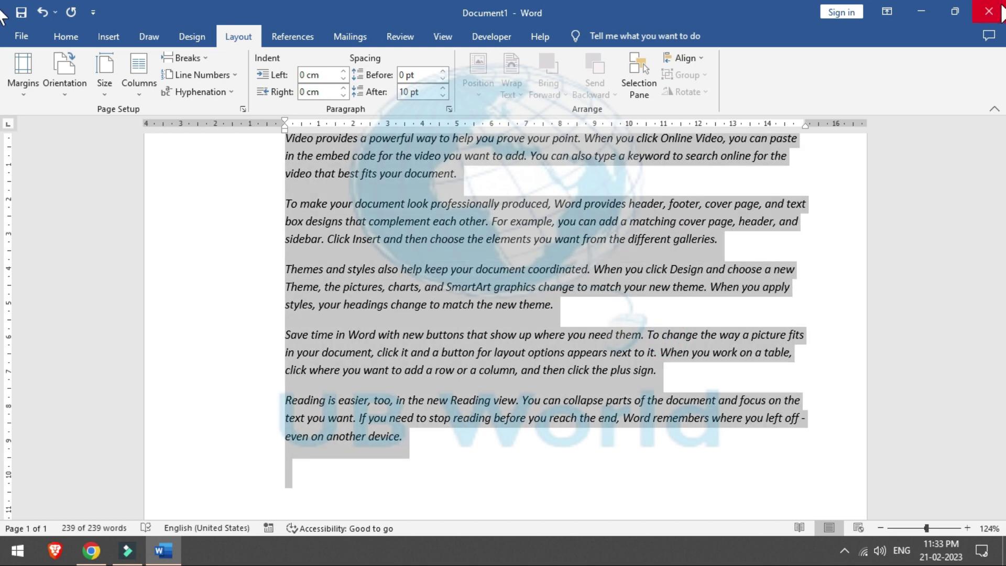
pyautogui.click(988, 11)
pyautogui.click(492, 306)
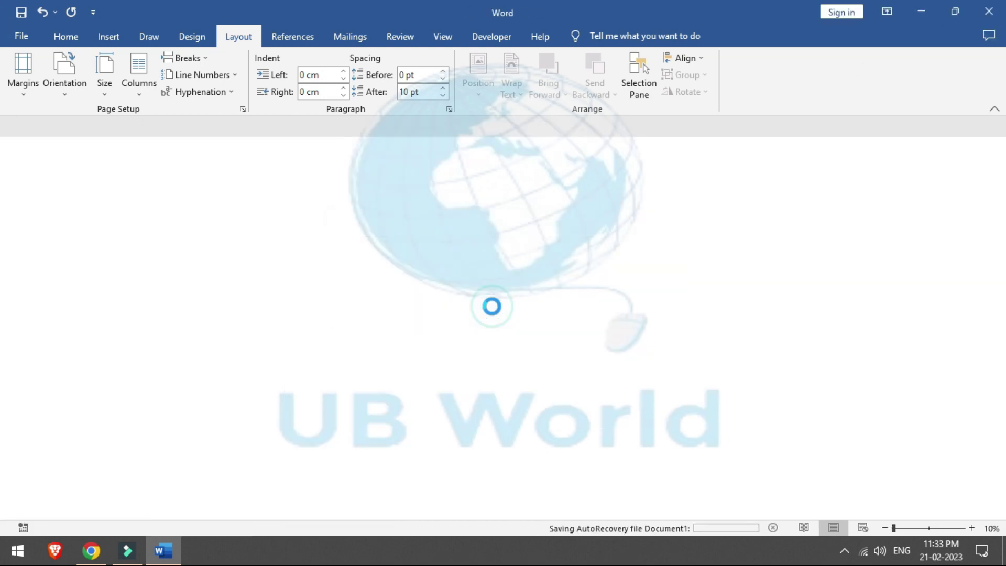
pyautogui.press('super+r')
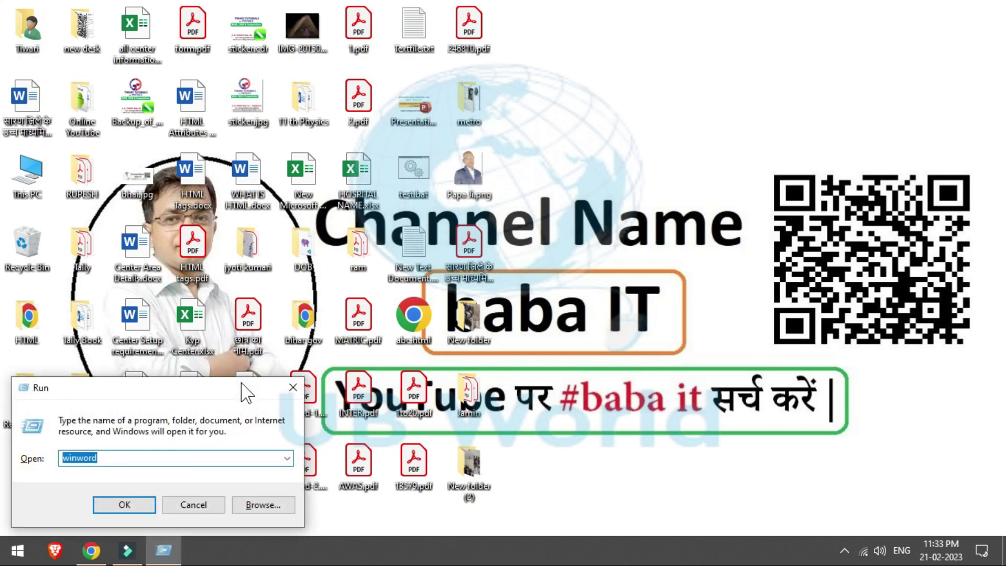
pyautogui.press('Return')
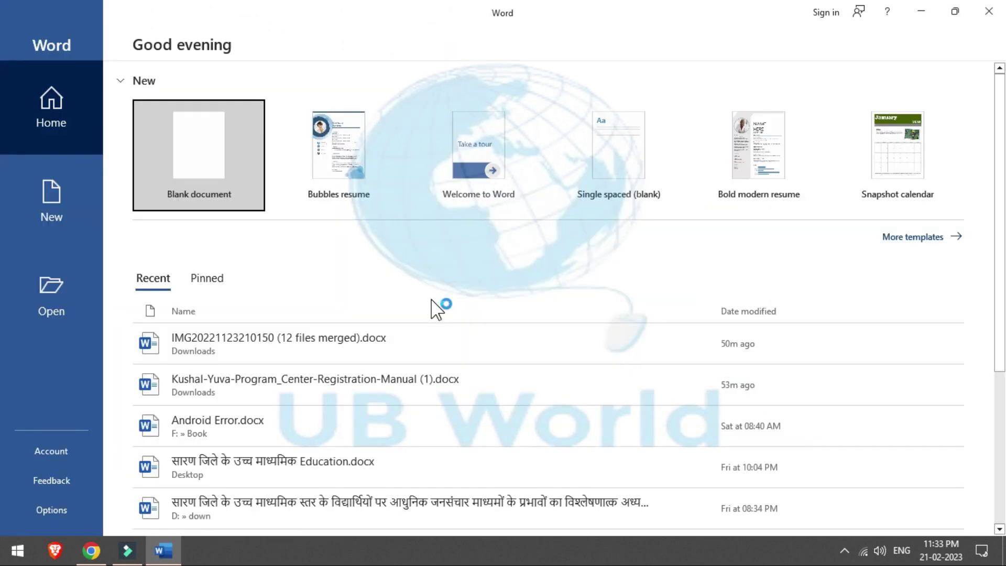
pyautogui.click(192, 179)
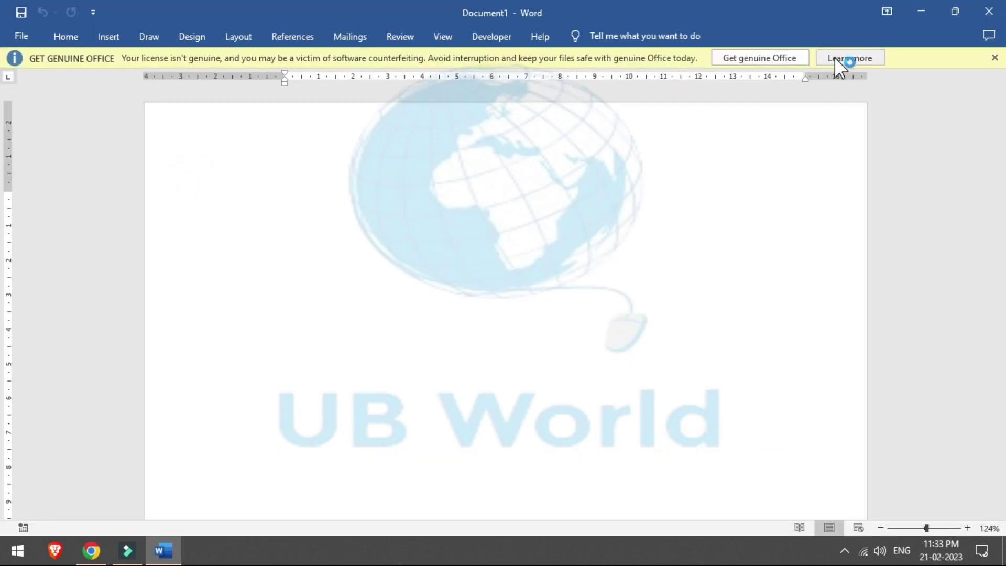
# Step: Uncheck Collapse the ribbon automatically in Word Options
pyautogui.click(995, 57)
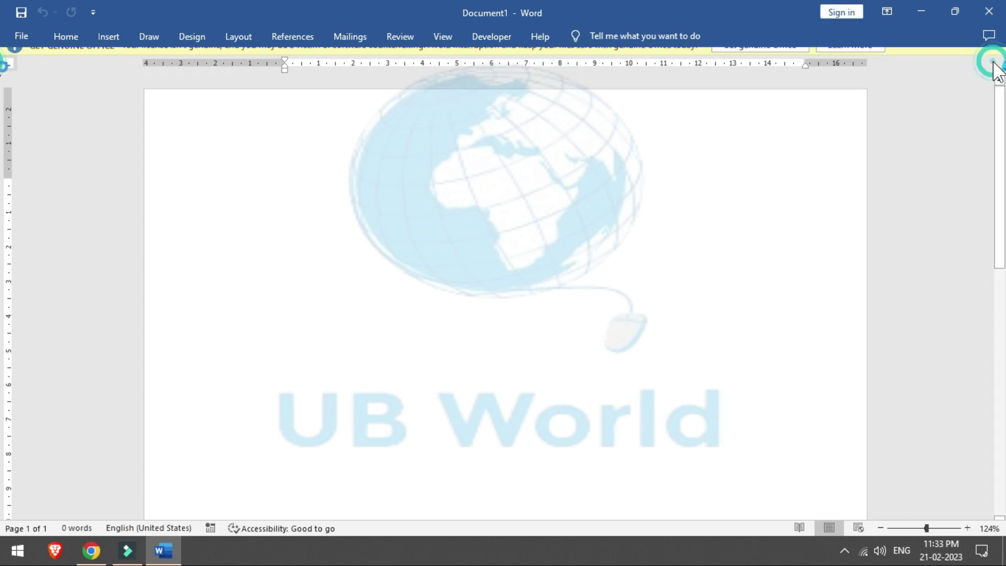
pyautogui.click(885, 11)
pyautogui.click(672, 177)
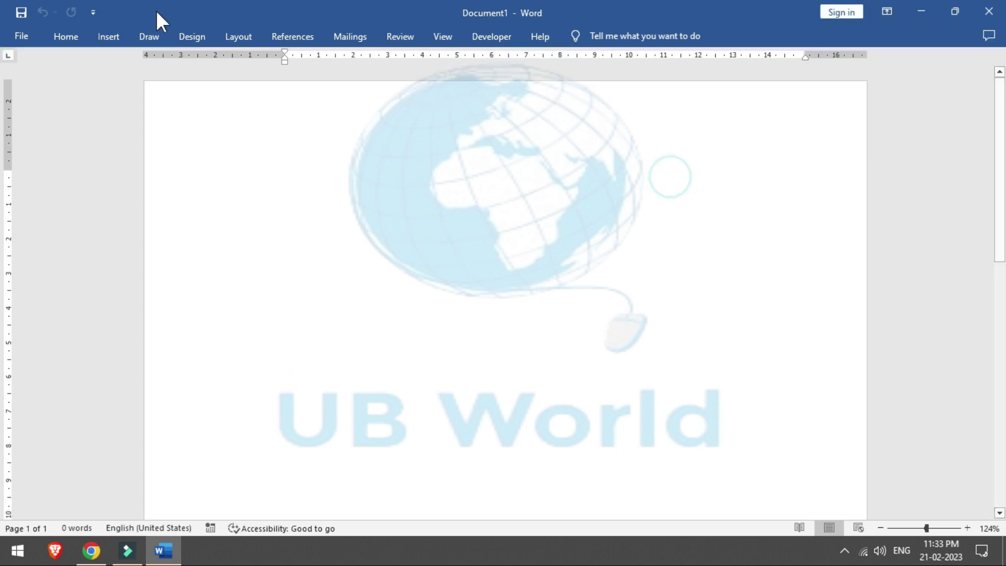
pyautogui.click(15, 36)
pyautogui.click(46, 507)
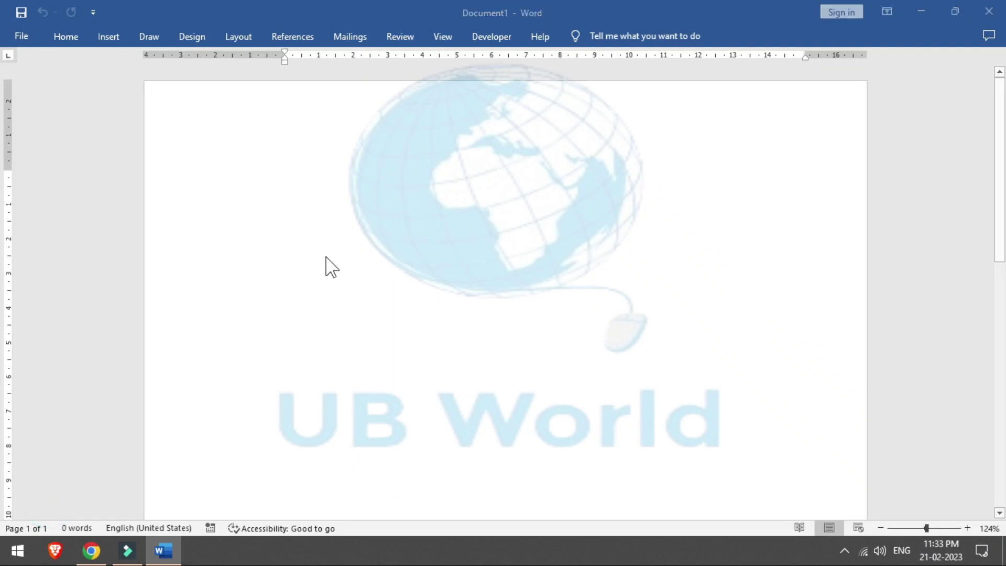
pyautogui.click(329, 212)
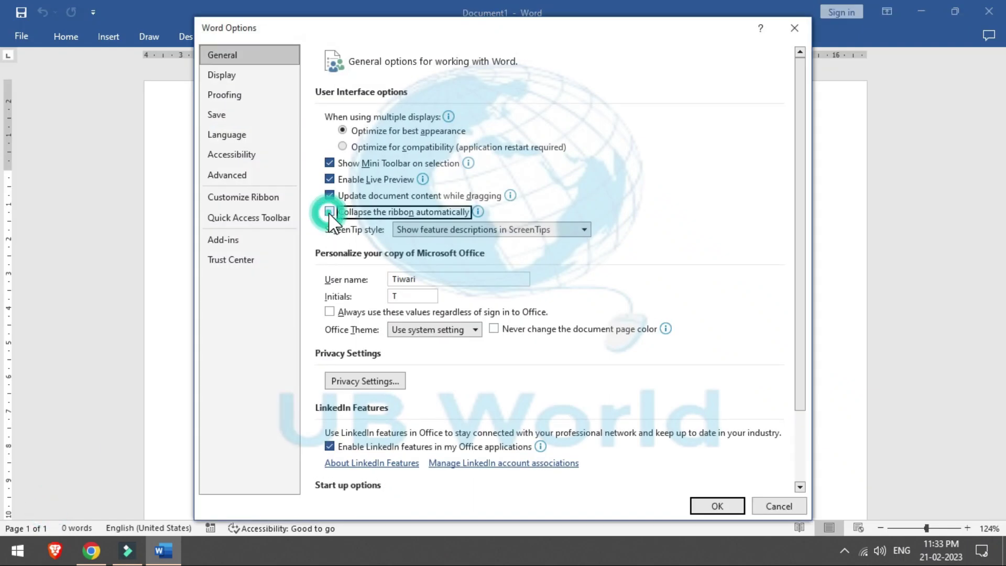
pyautogui.click(718, 507)
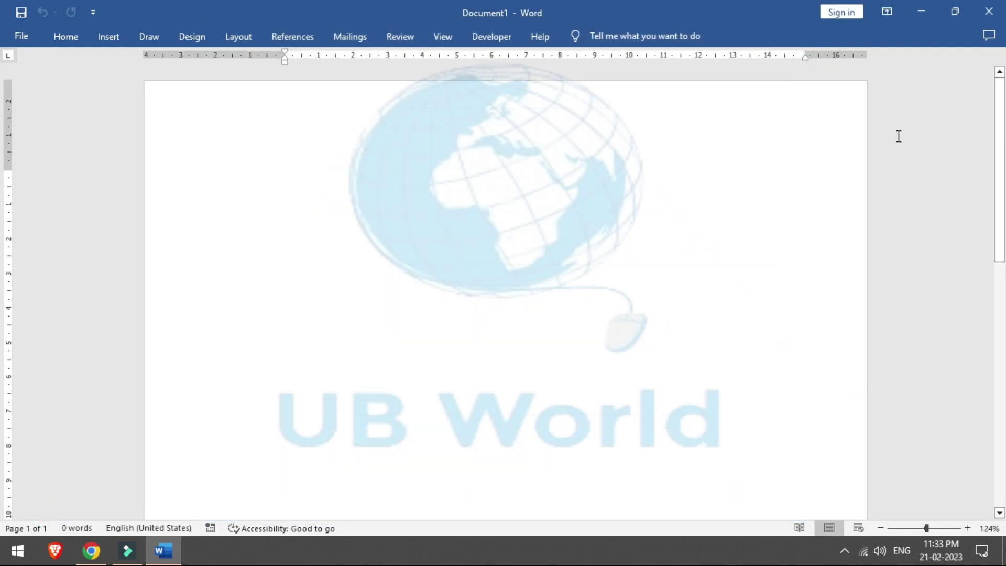
# Step: Restart Word via 'winword', create a blank Document1, and open the File backstage
pyautogui.click(997, 10)
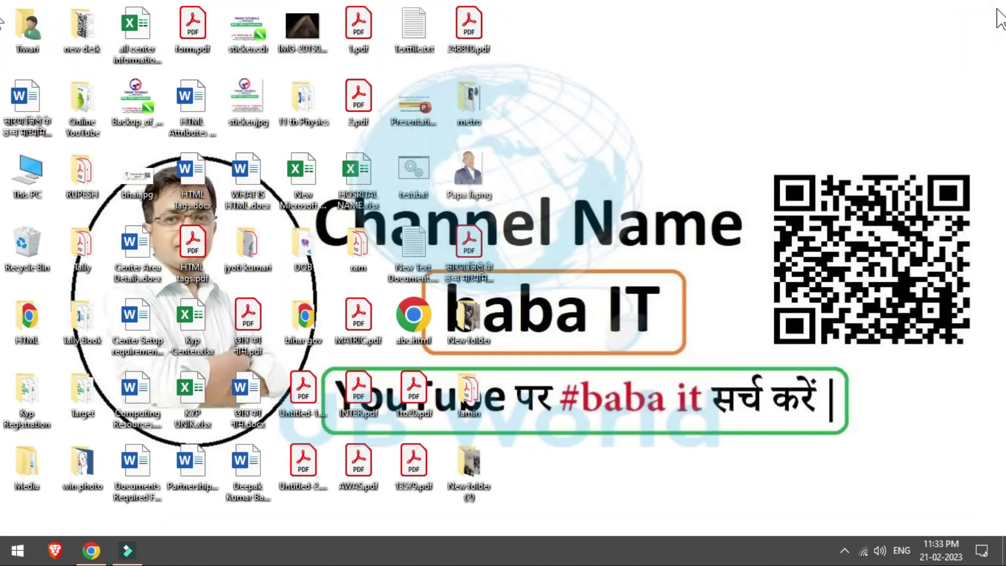
pyautogui.press('super+r')
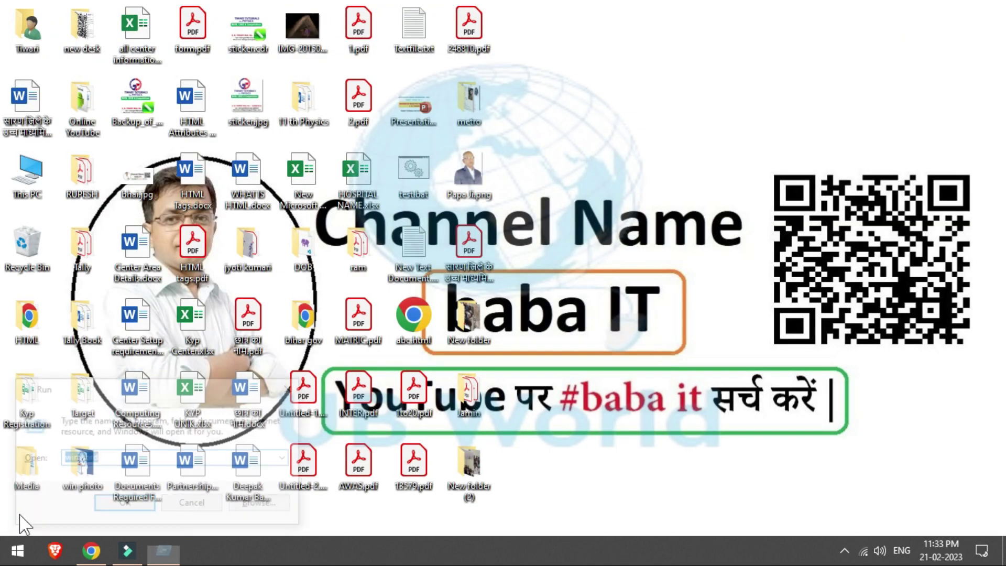
pyautogui.write('winword')
pyautogui.press('Return')
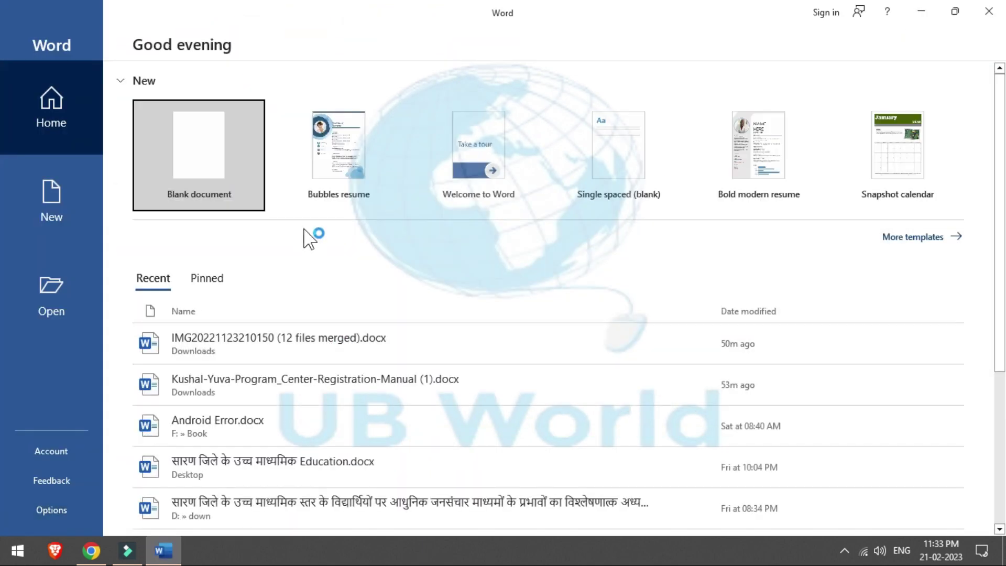
pyautogui.click(202, 167)
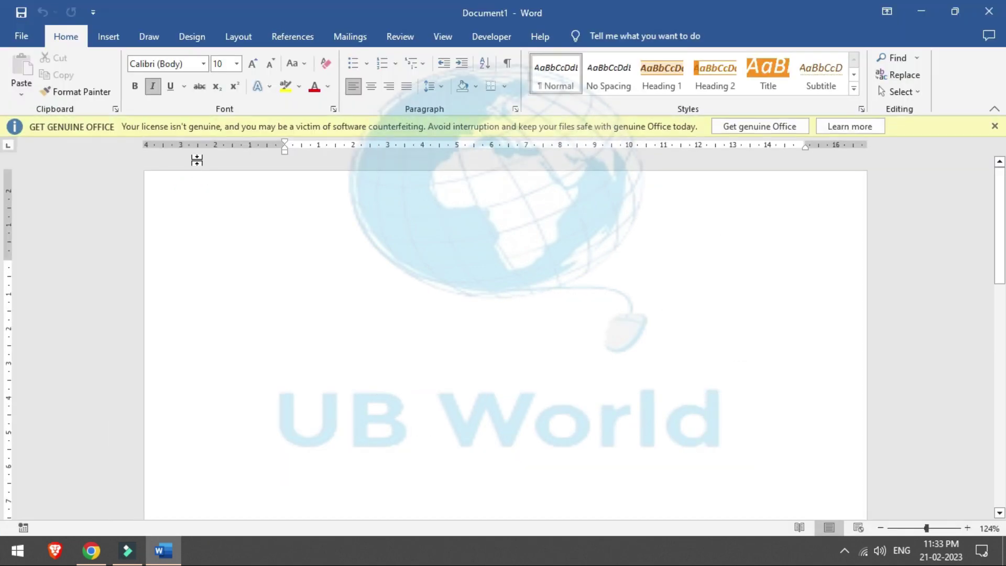
pyautogui.click(990, 128)
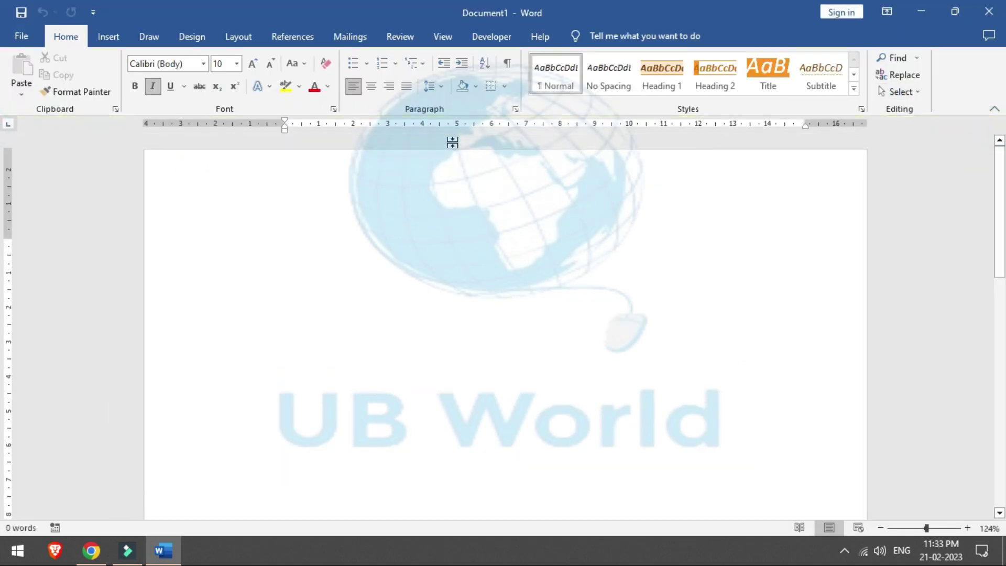
pyautogui.click(21, 36)
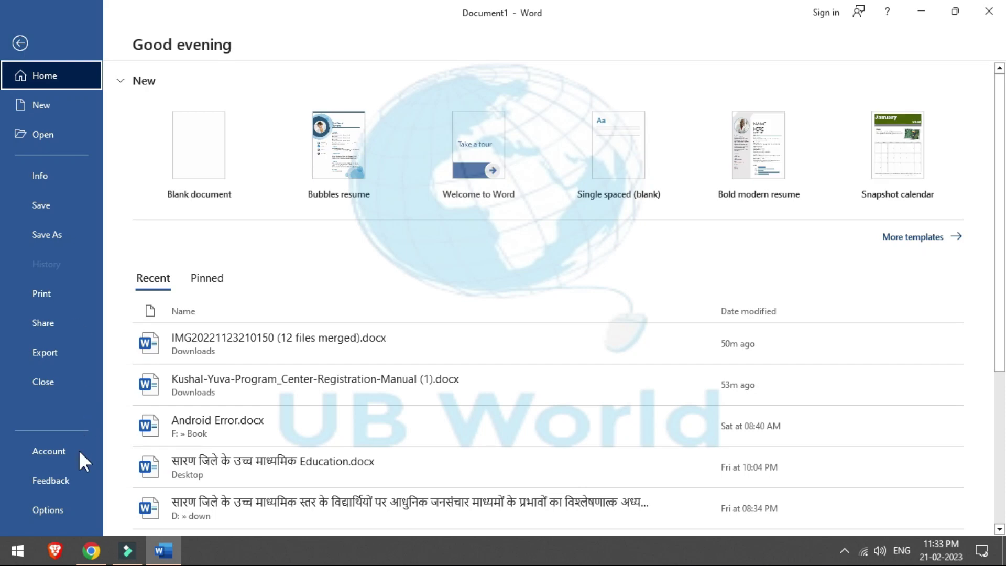
# Step: Check the Office Theme list in Word Options, leaving it at Use system setting
pyautogui.click(64, 505)
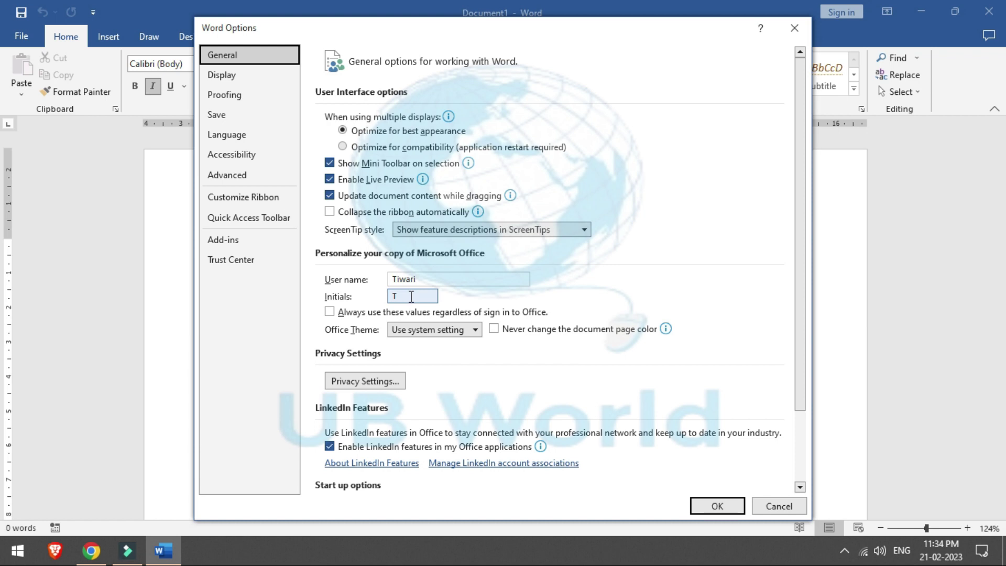
pyautogui.click(413, 329)
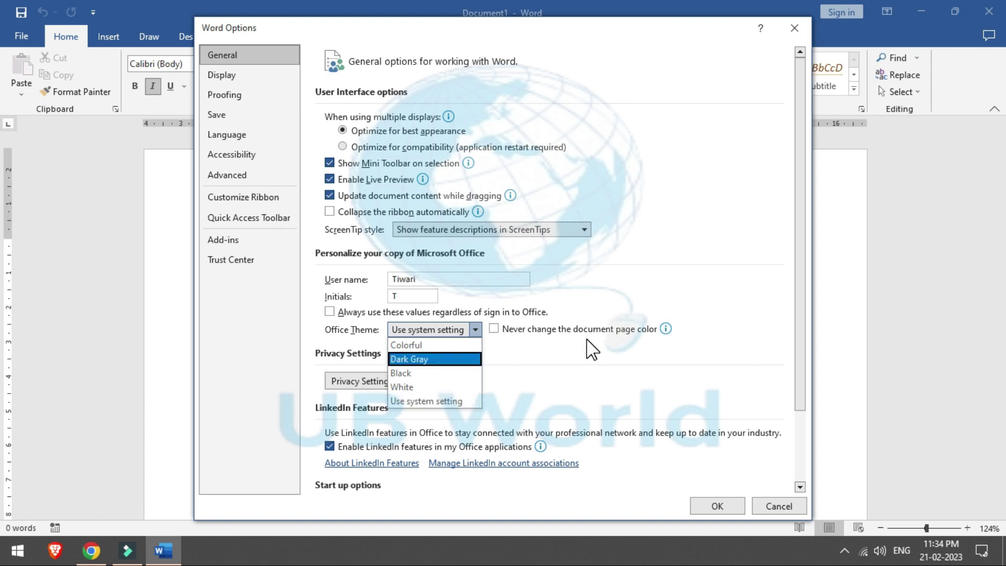
pyautogui.click(586, 339)
pyautogui.moveTo(799, 287); pyautogui.dragTo(800, 380)
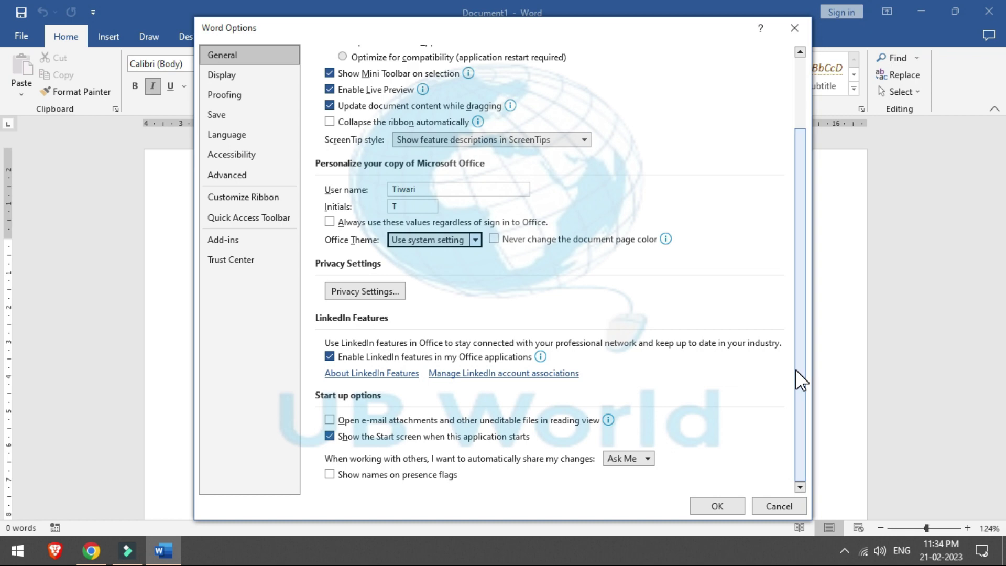
pyautogui.moveTo(800, 380); pyautogui.dragTo(799, 289)
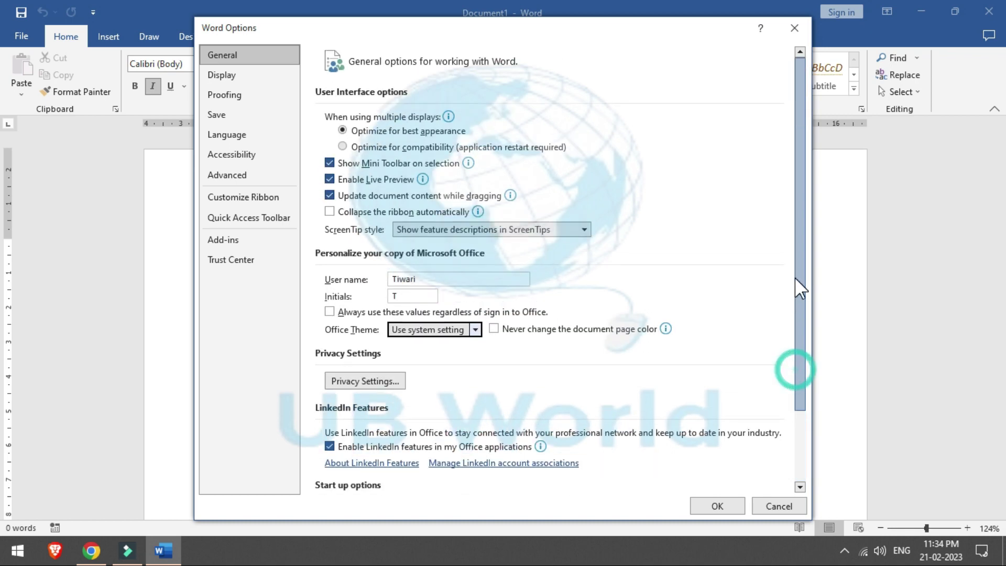
# Step: View the Display options, glance at the Print view, then return to Display
pyautogui.click(222, 75)
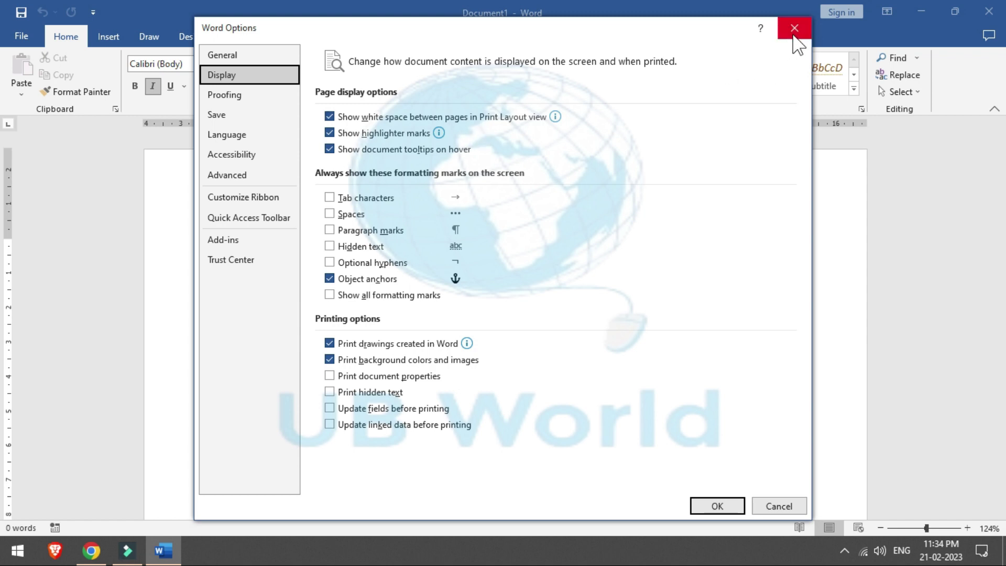
pyautogui.click(794, 28)
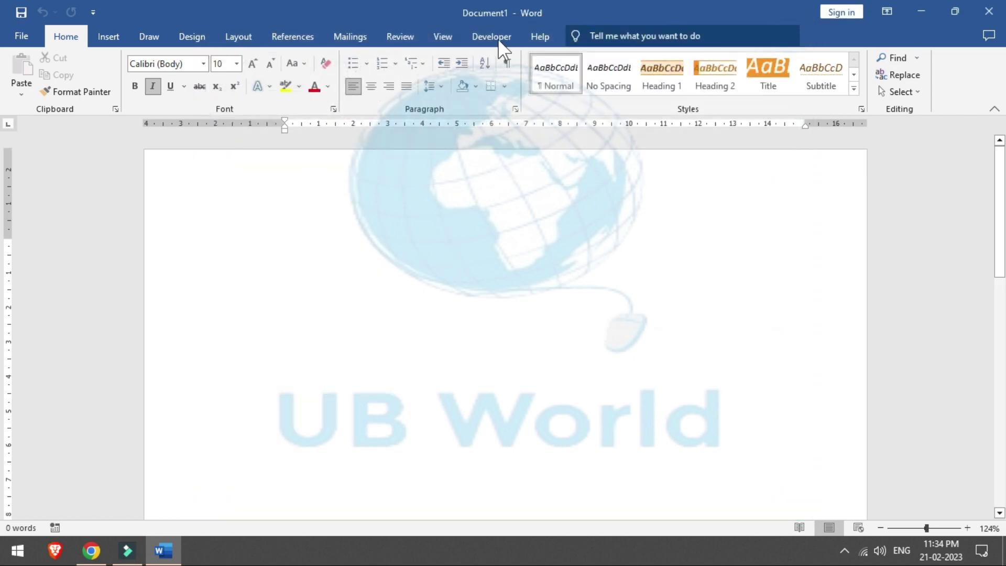
pyautogui.click(21, 36)
pyautogui.click(39, 294)
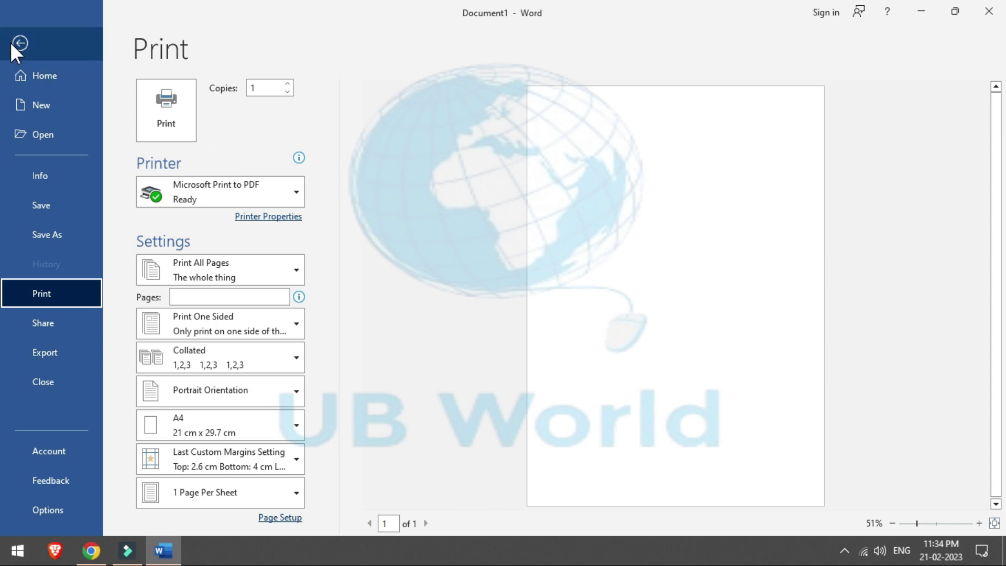
pyautogui.click(47, 509)
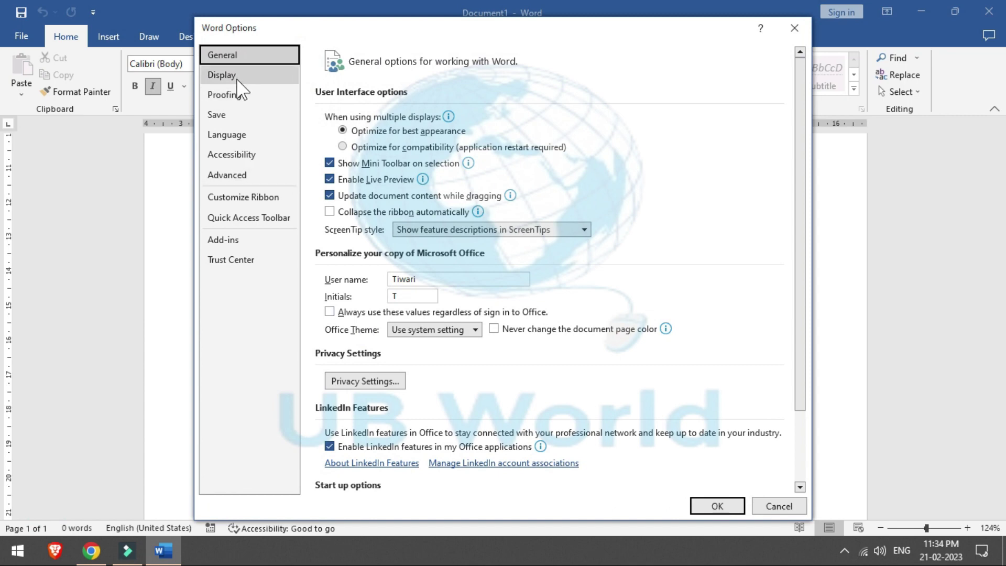
pyautogui.click(242, 77)
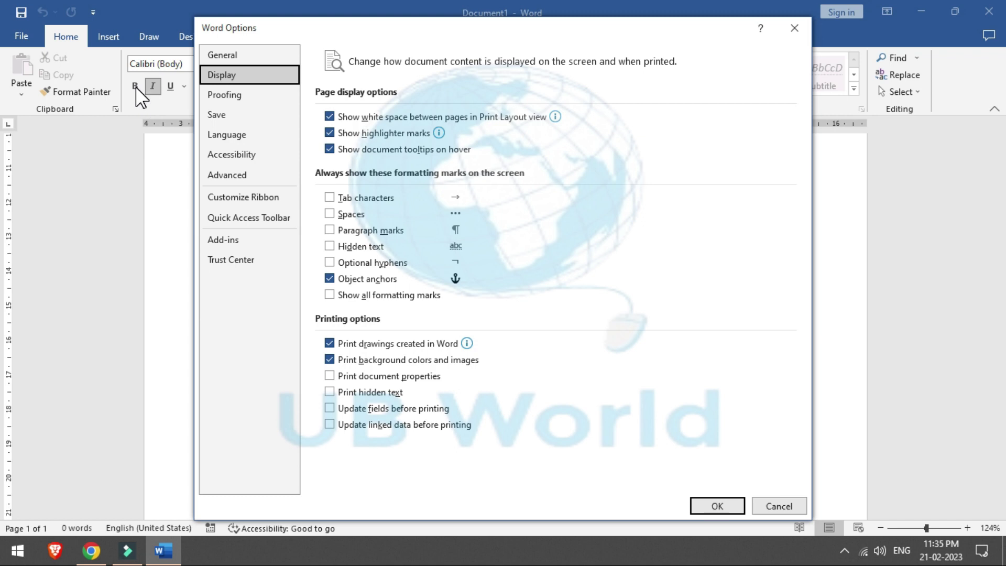
# Step: Reopen Word Options to the Display page and cancel without changes
pyautogui.click(793, 29)
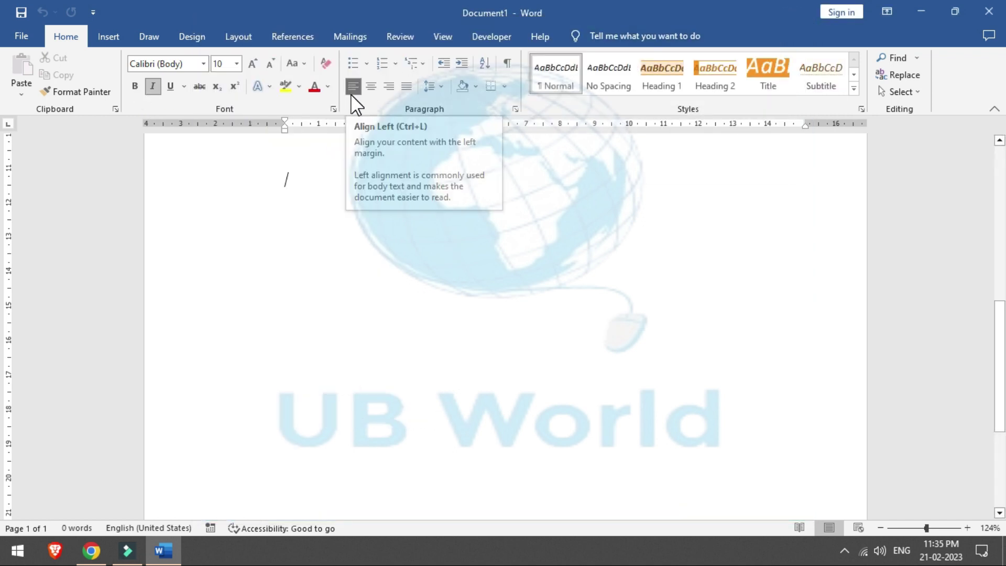
pyautogui.click(21, 36)
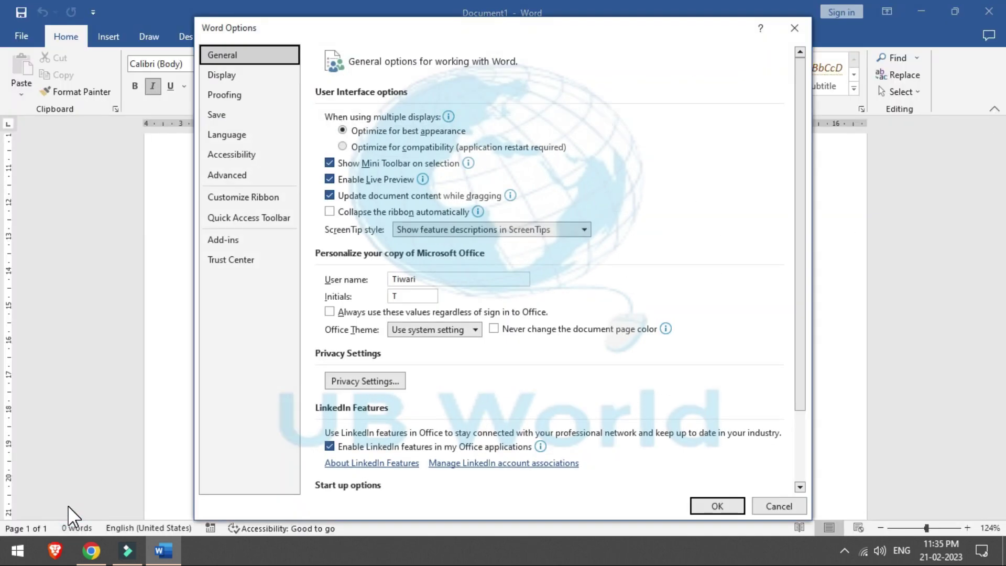
pyautogui.click(241, 76)
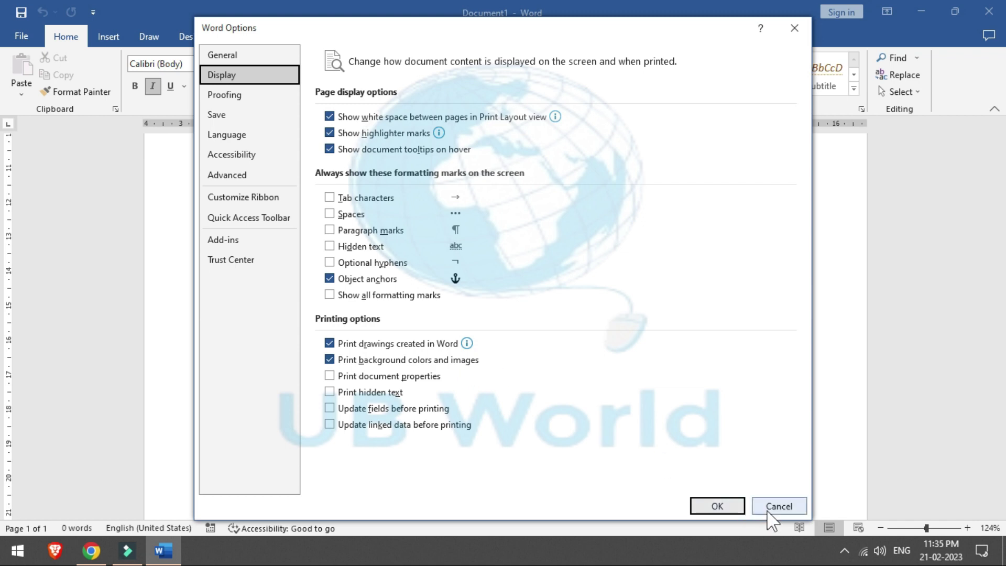
pyautogui.click(770, 508)
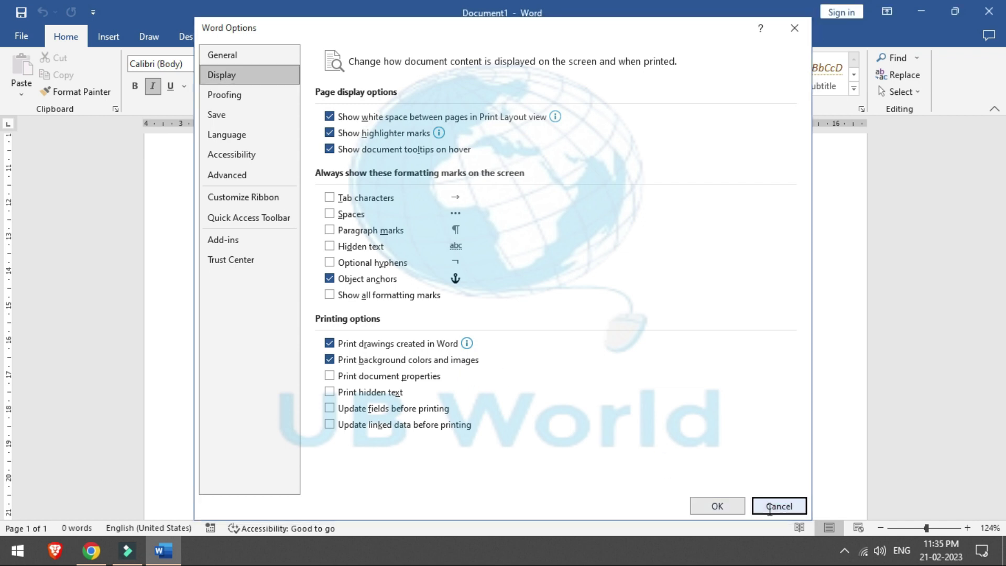
# Step: Set the Design page colour to light green and preview it with Ctrl+P
pyautogui.click(193, 38)
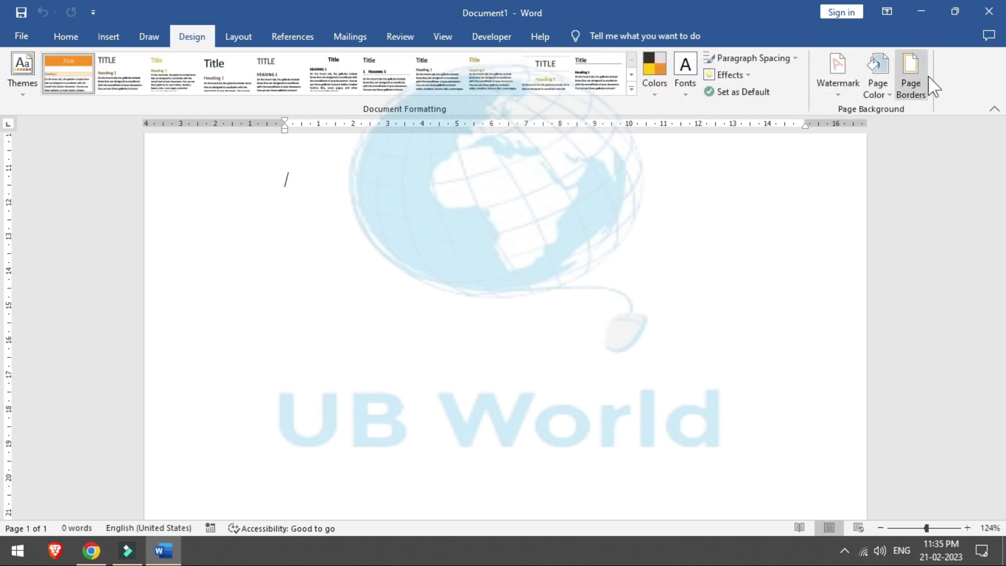
pyautogui.click(879, 94)
pyautogui.click(918, 207)
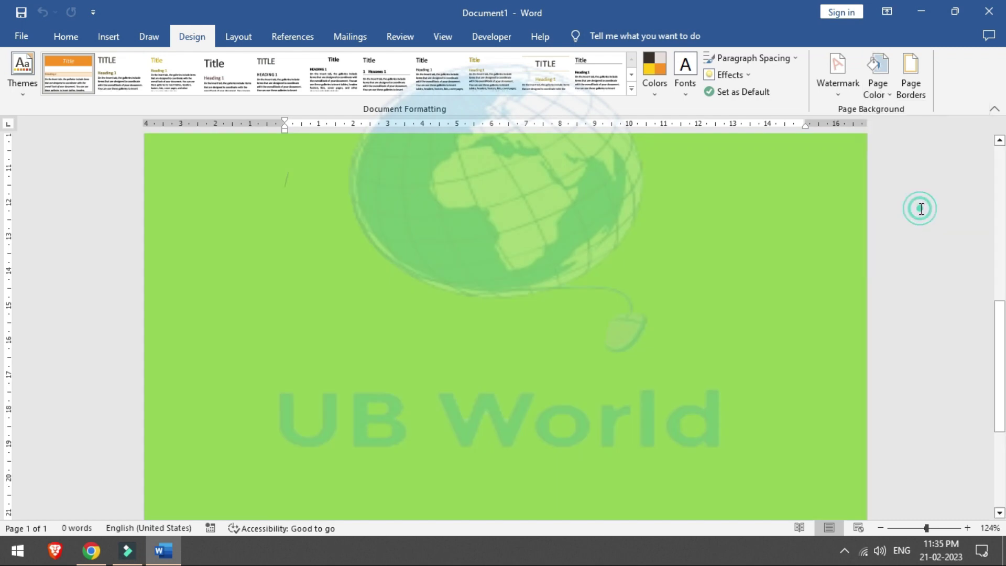
pyautogui.hotkey('ctrl', 'p')
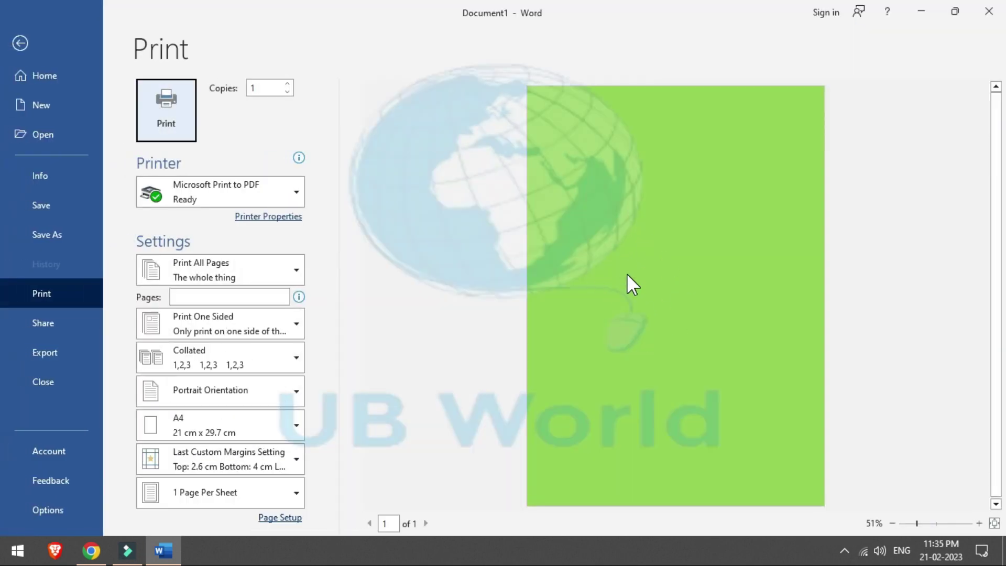
# Step: Turn off Print background colors and images and check the print preview
pyautogui.click(56, 510)
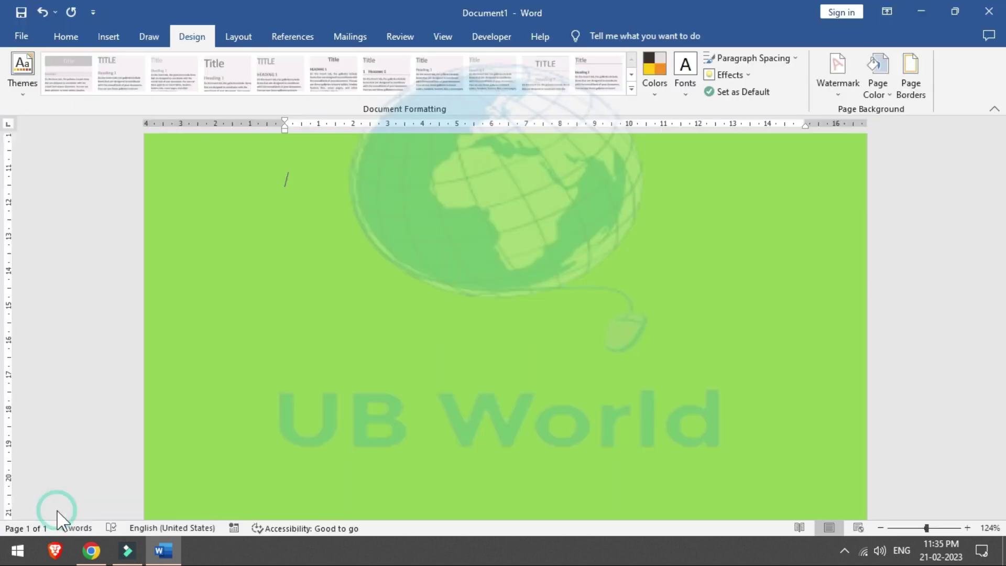
pyautogui.click(226, 75)
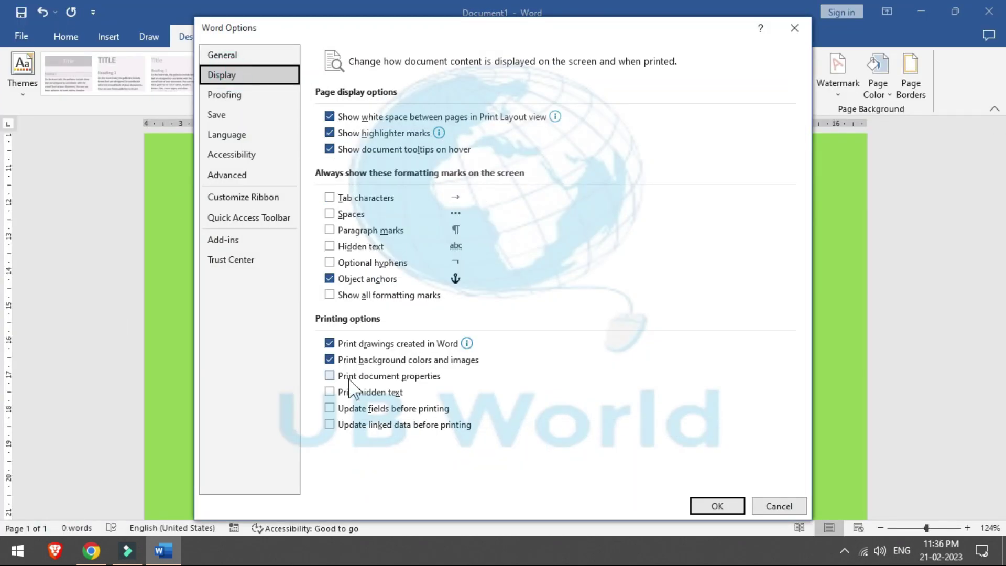
pyautogui.click(330, 359)
pyautogui.click(727, 506)
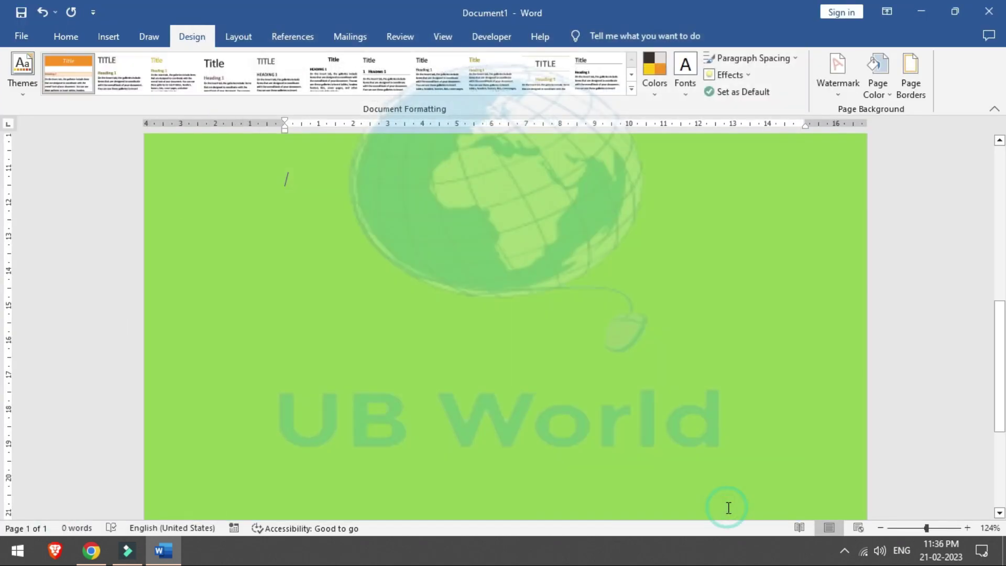
pyautogui.hotkey('ctrl', 'p')
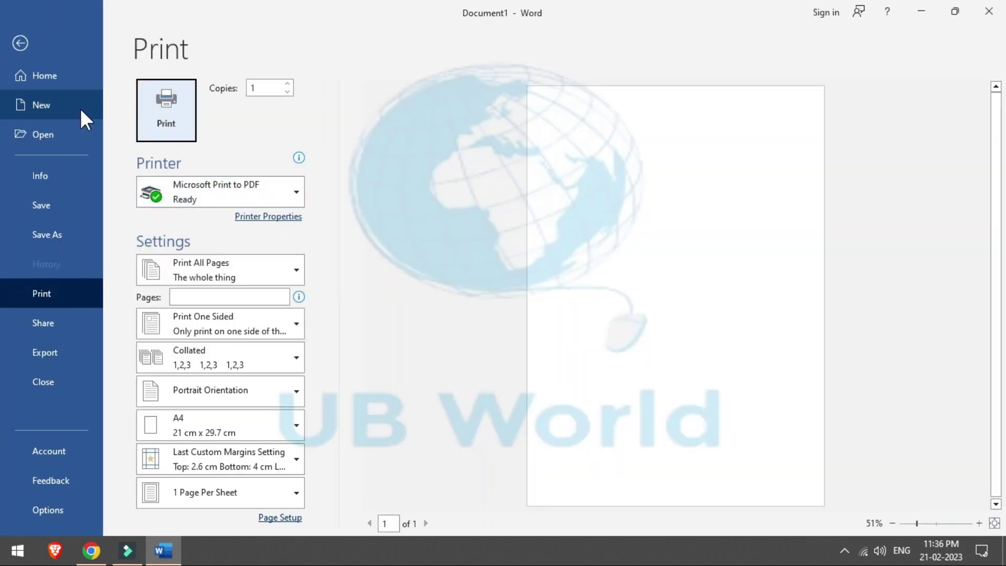
# Step: Enable Print background colors and images and Print document properties, then preview
pyautogui.click(54, 511)
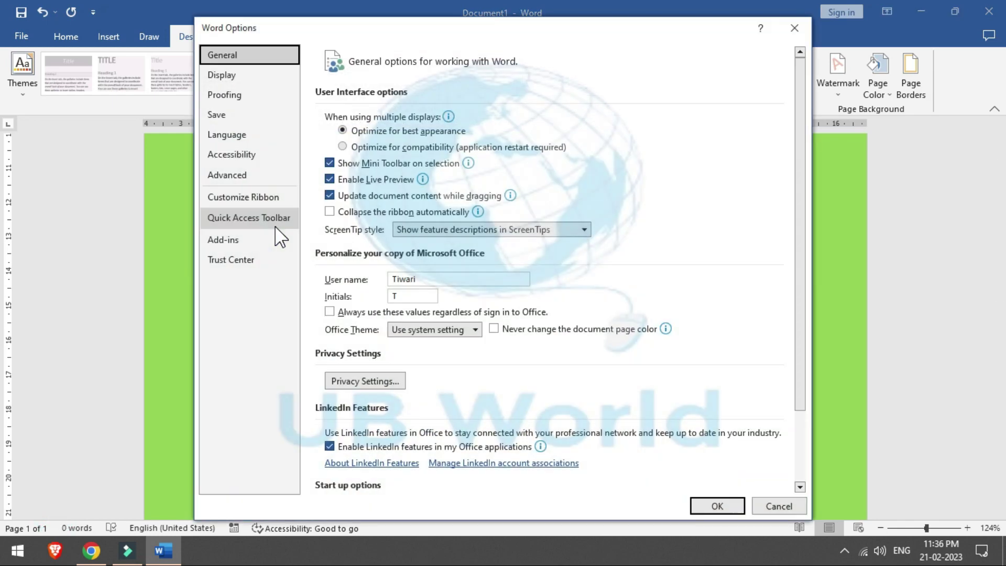
pyautogui.click(219, 76)
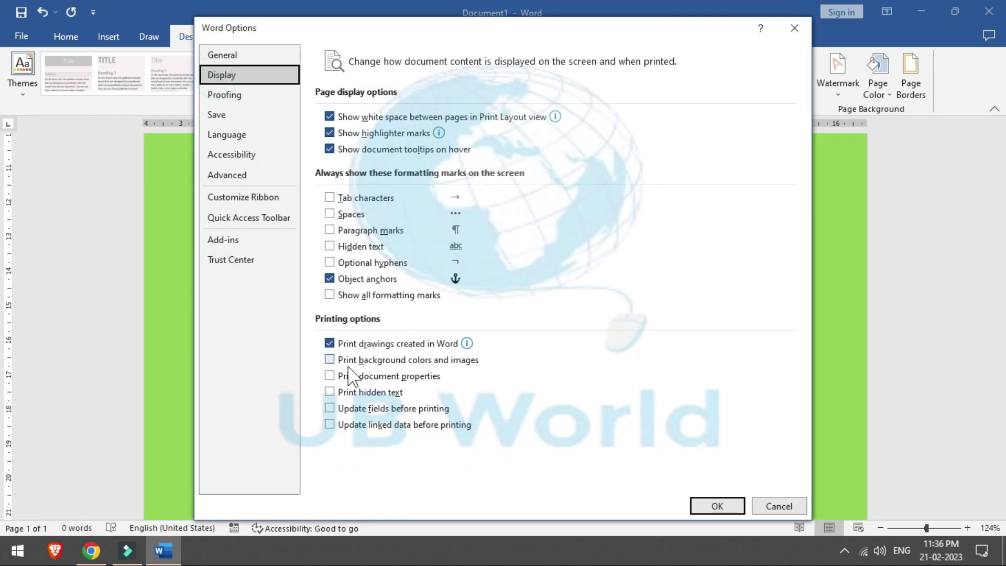
pyautogui.click(329, 361)
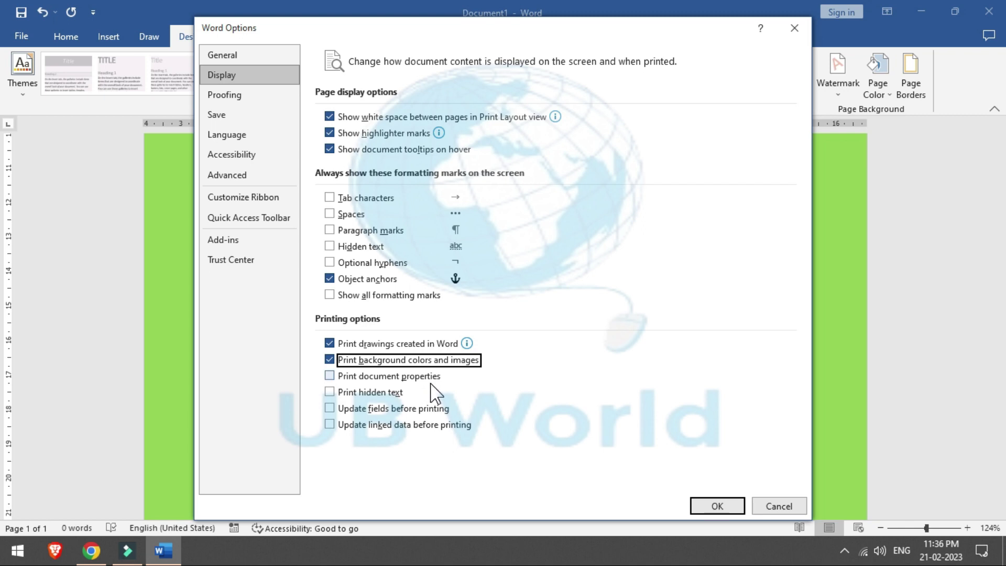
pyautogui.click(329, 375)
pyautogui.click(722, 505)
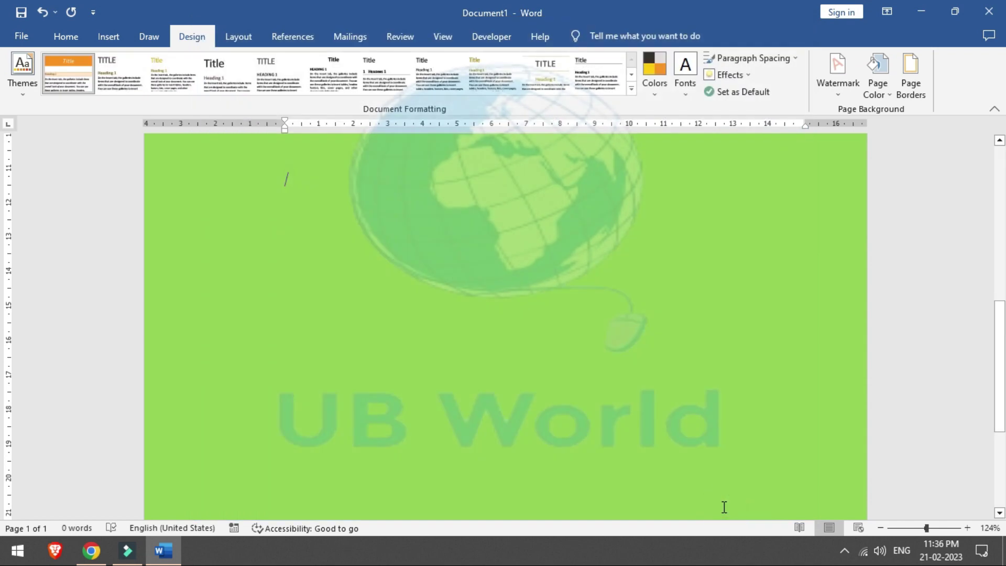
pyautogui.hotkey('ctrl', 'p')
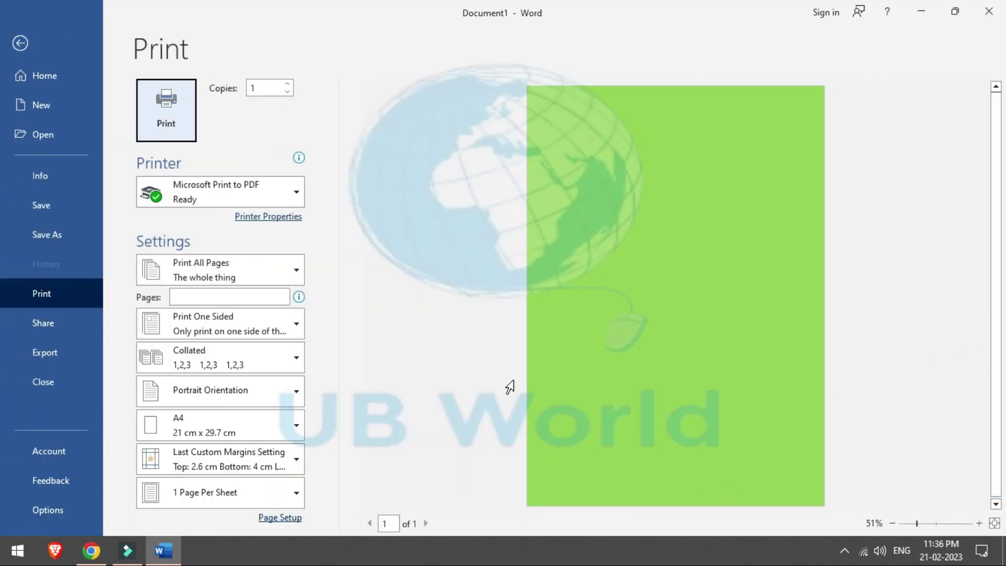
# Step: Choose the EPSON L360 Series printer and return to the document
pyautogui.click(268, 196)
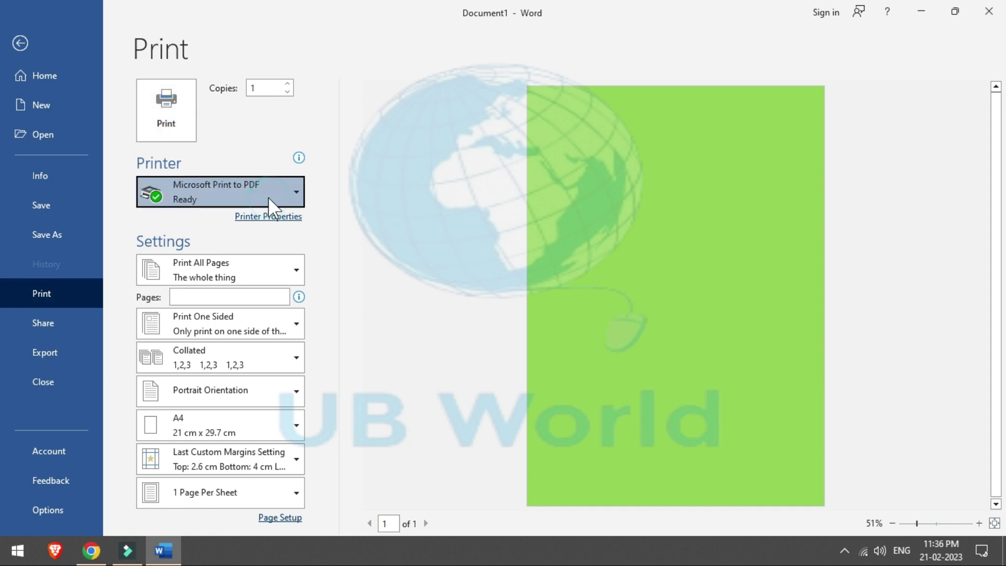
pyautogui.click(246, 221)
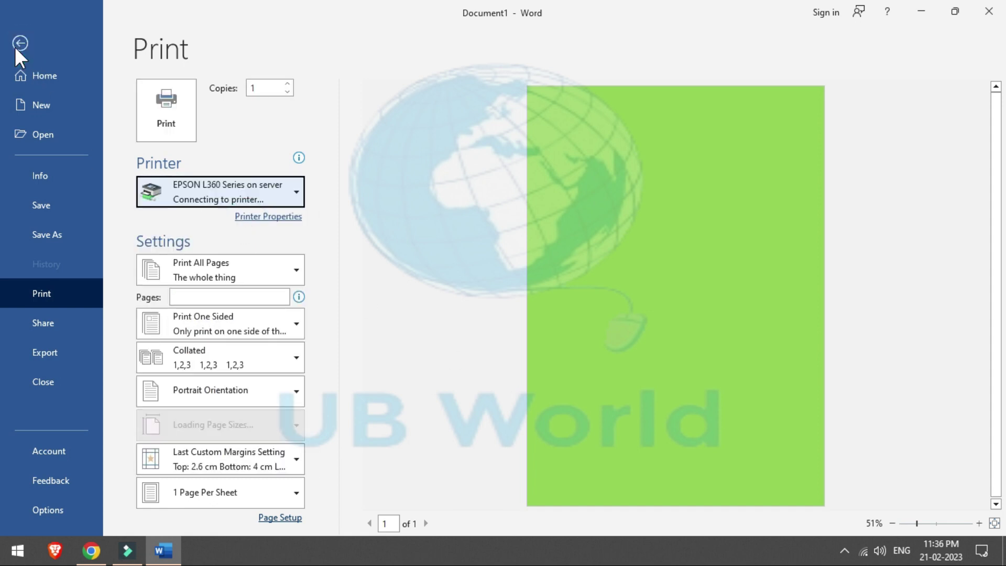
pyautogui.press('Escape')
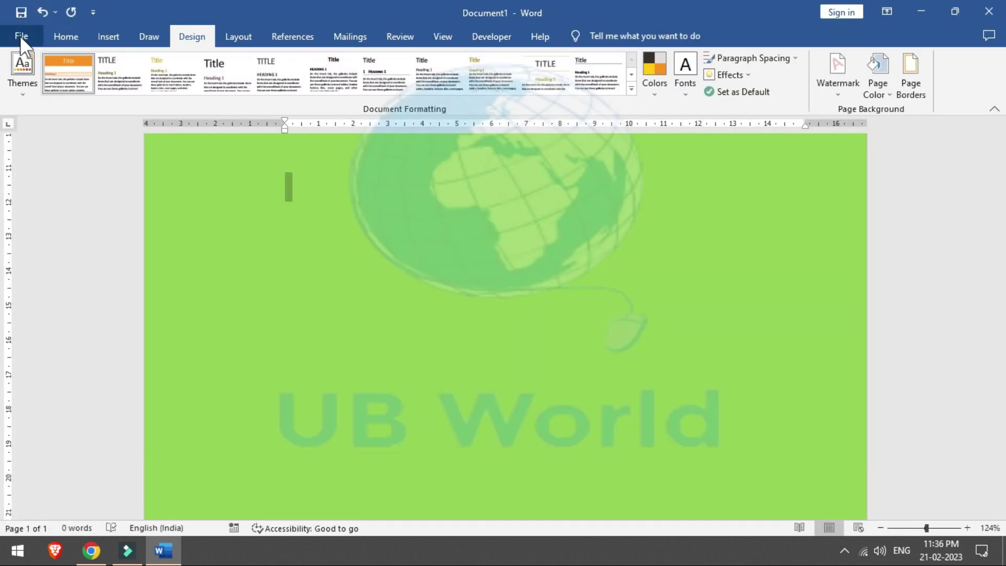
# Step: Uncheck Print document properties on the Display page, then show the Proofing options
pyautogui.click(20, 35)
pyautogui.click(58, 507)
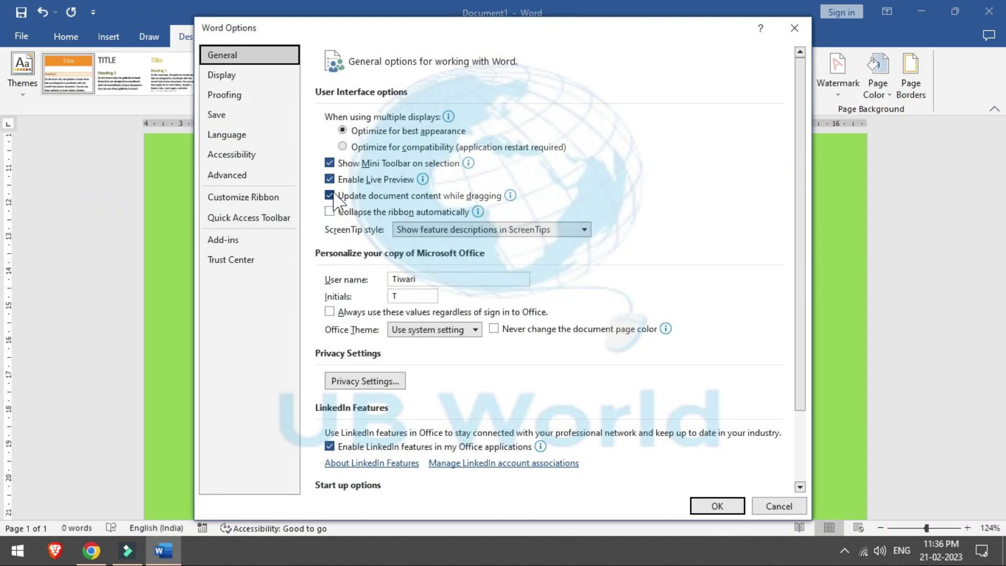
pyautogui.click(331, 195)
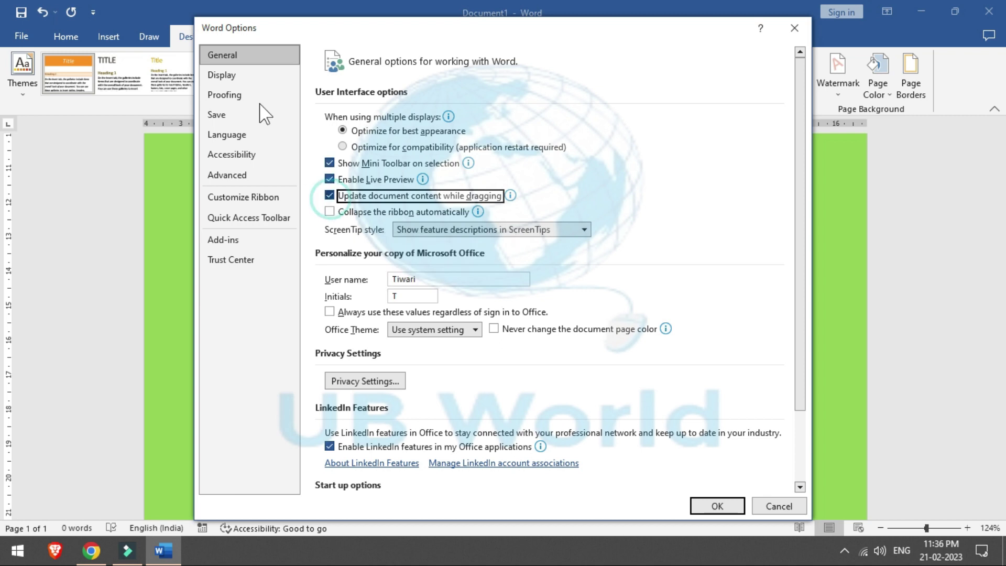
pyautogui.click(251, 75)
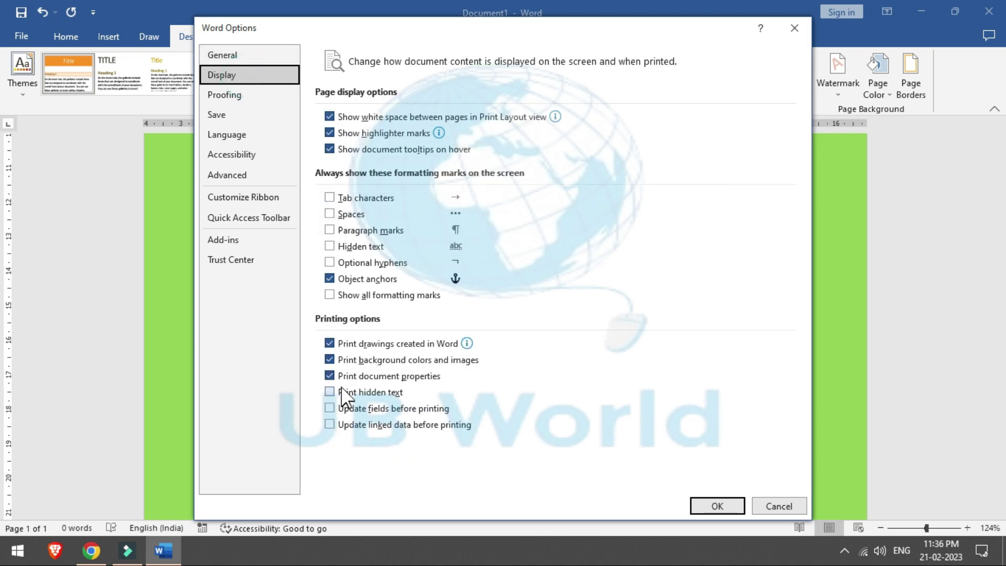
pyautogui.click(330, 375)
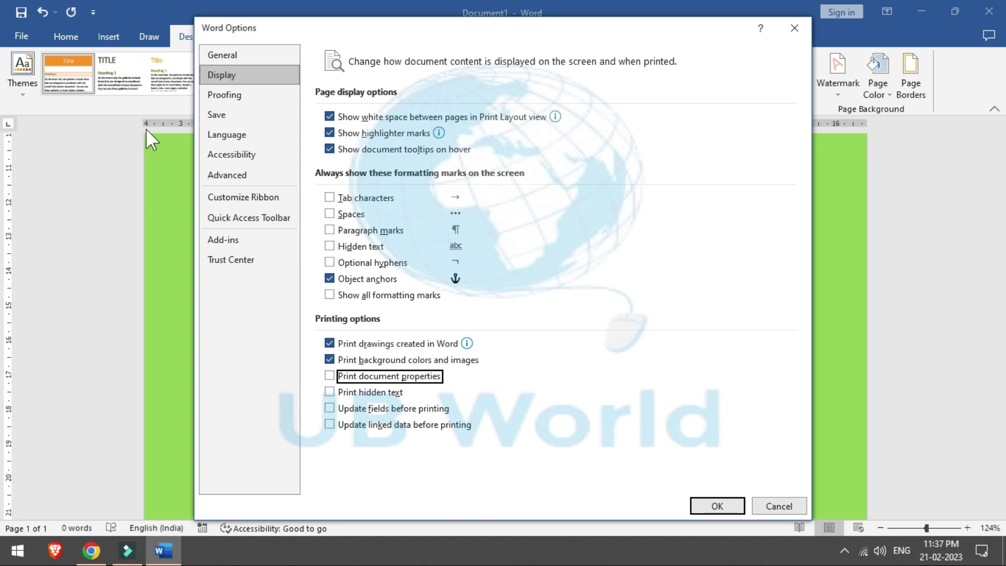
pyautogui.click(231, 94)
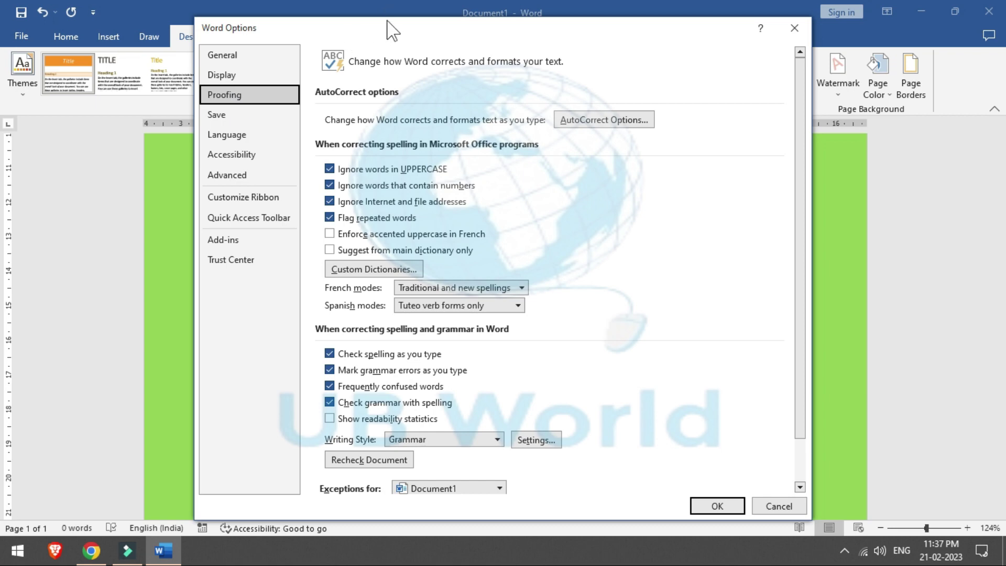
# Step: Reposition the Word Options dialog, scroll Proofing, and switch to the Save page
pyautogui.moveTo(388, 29); pyautogui.dragTo(445, 138)
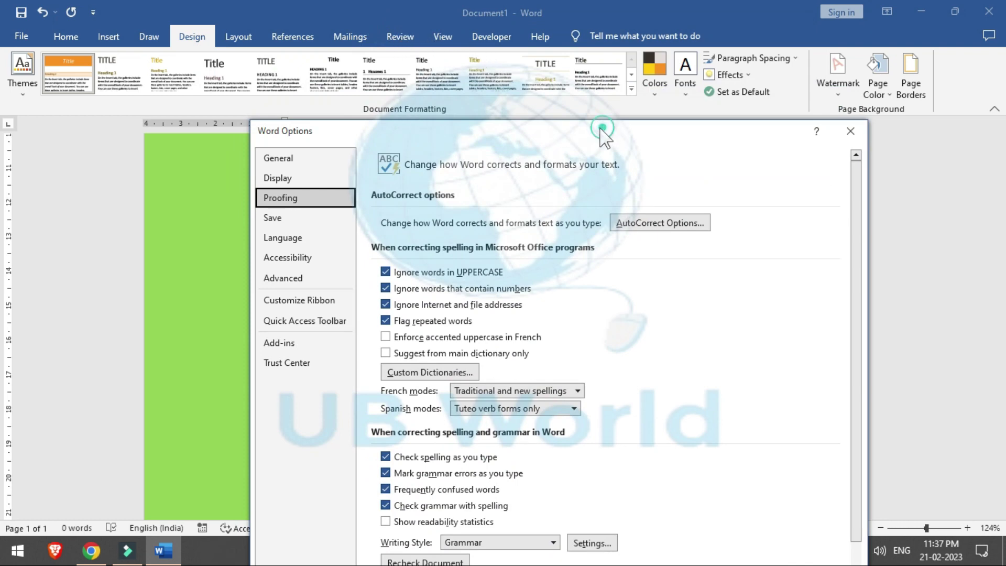
pyautogui.moveTo(594, 128); pyautogui.dragTo(520, 9)
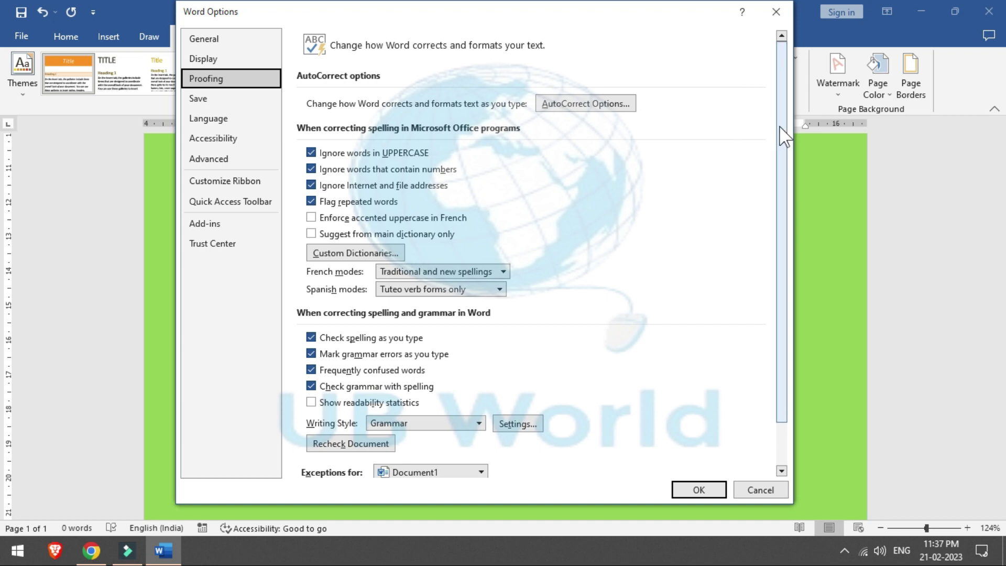
pyautogui.moveTo(781, 131)
pyautogui.mouseDown()
pyautogui.moveTo(784, 206)
pyautogui.moveTo(784, 96)
pyautogui.mouseUp()
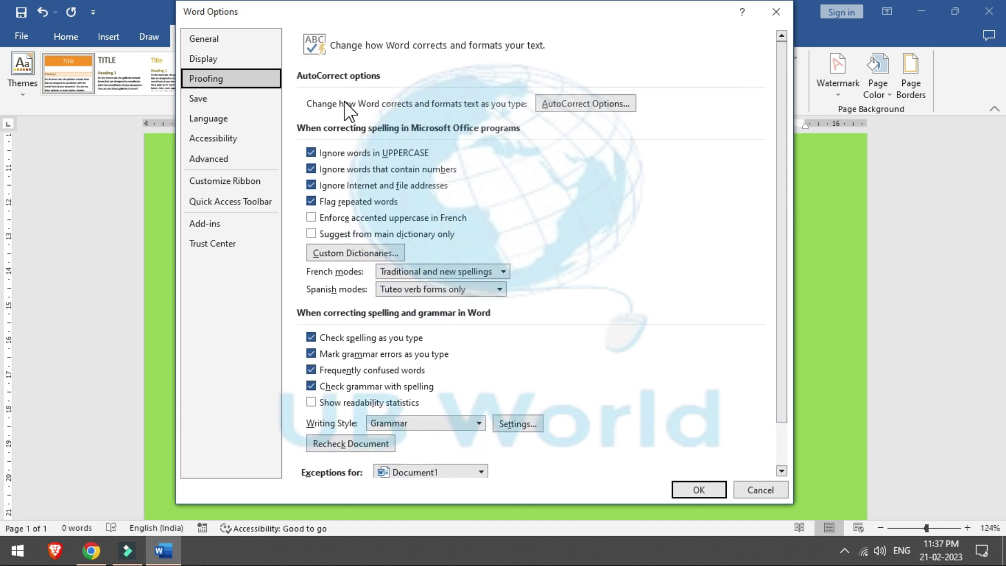
pyautogui.click(224, 103)
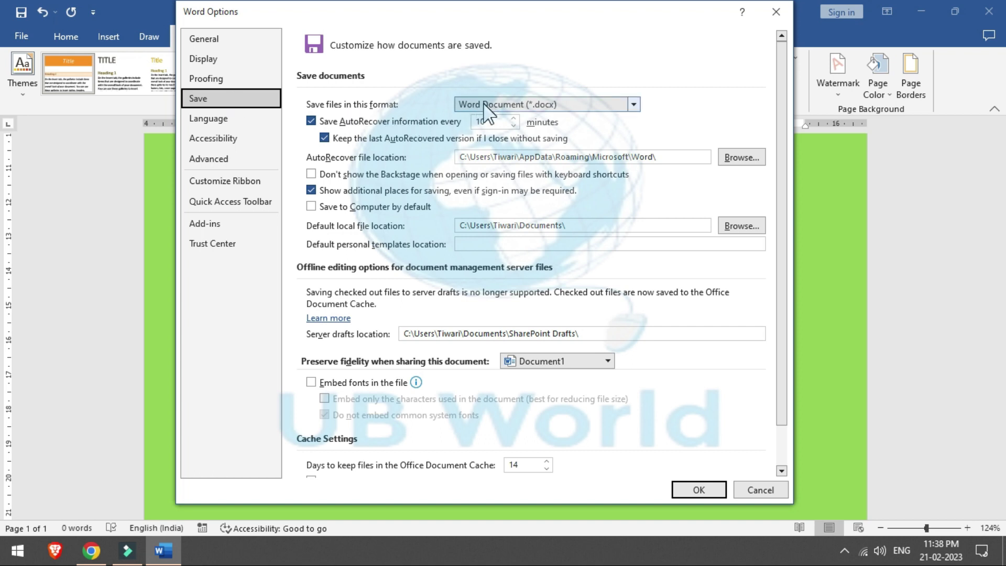
# Step: Keep Word Document (*.docx) as default save format and lower AutoRecover from 10 to 7 minutes
pyautogui.click(545, 110)
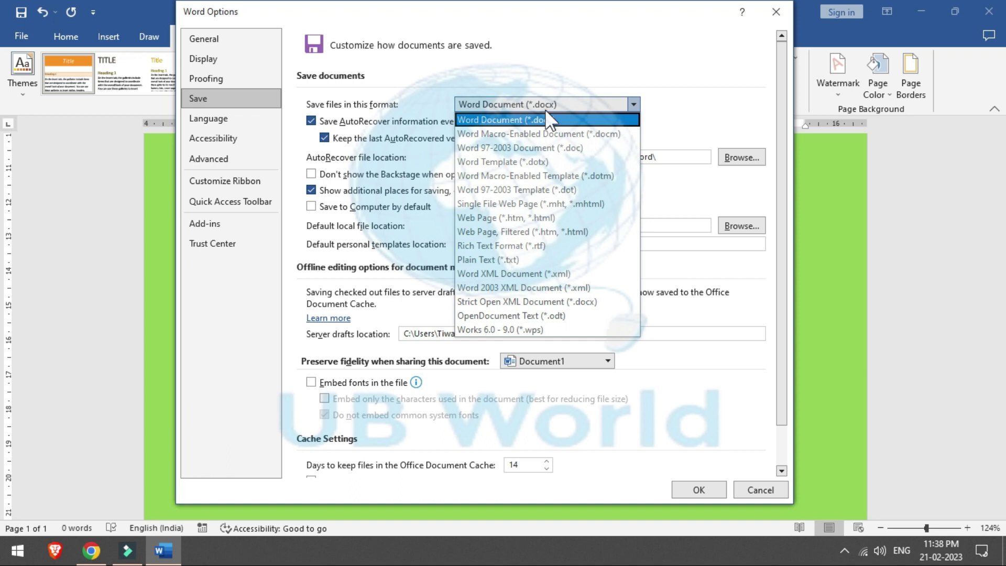
pyautogui.click(573, 68)
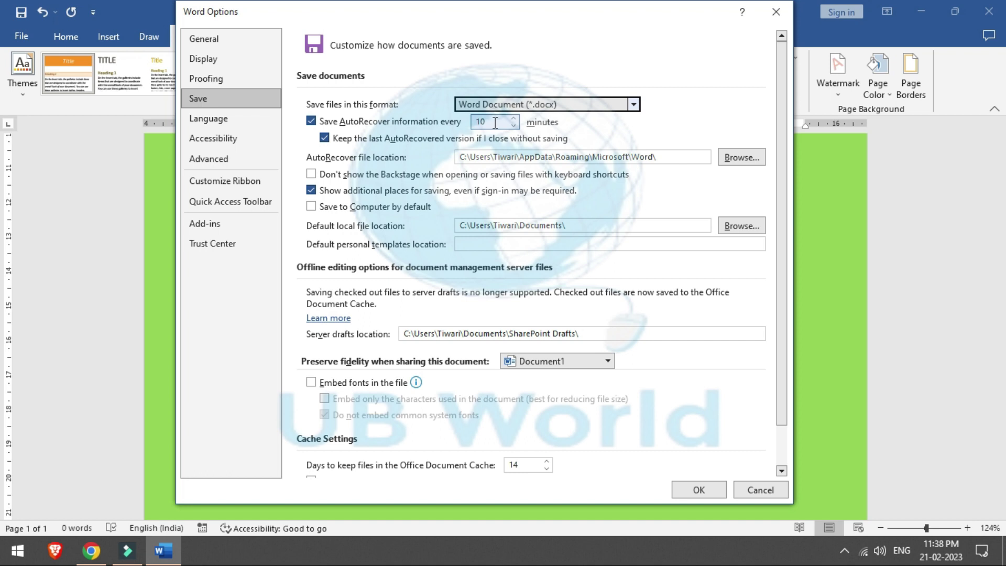
pyautogui.click(514, 125)
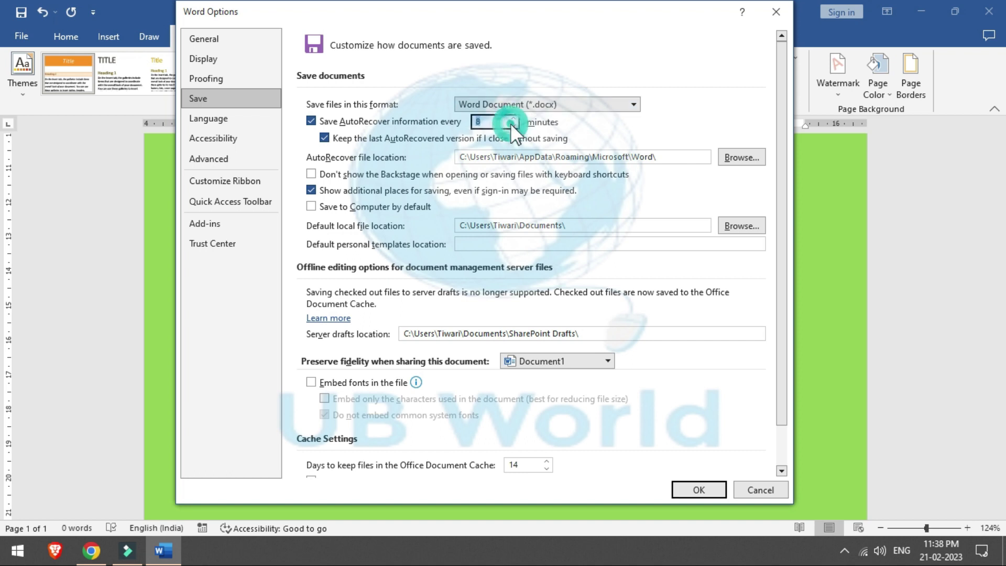
pyautogui.click(511, 125)
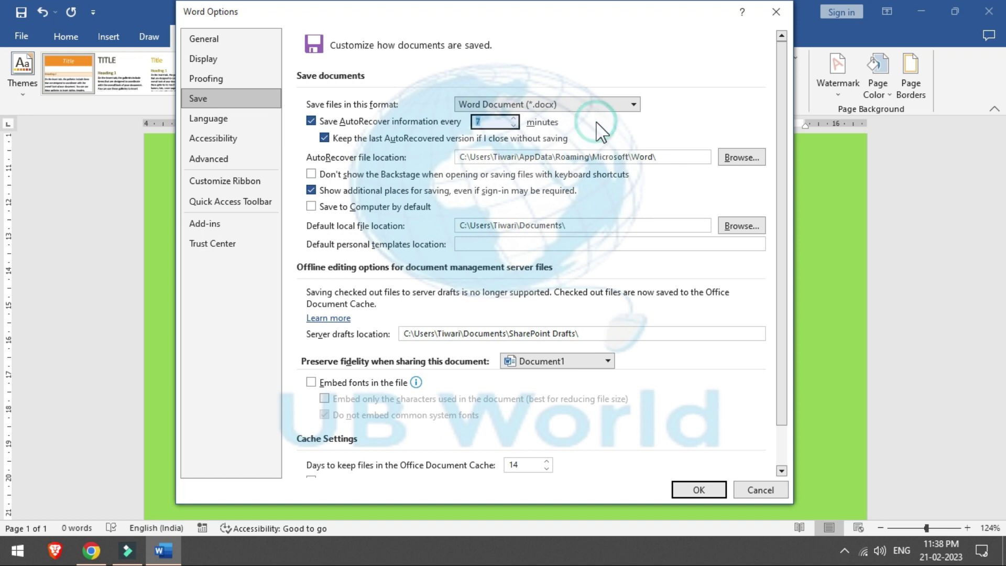
pyautogui.click(495, 124)
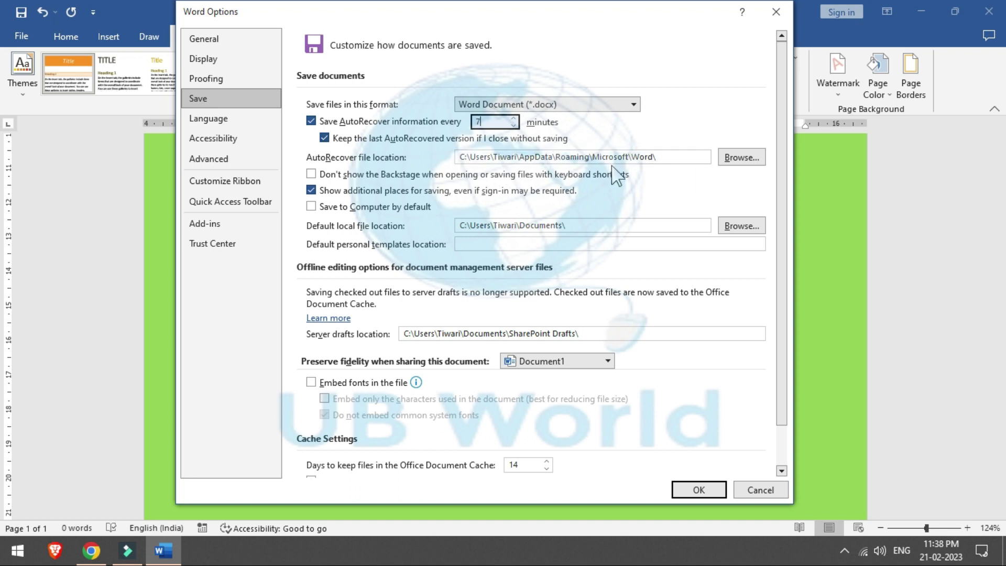
# Step: Enable Don't show the Backstage for keyboard-shortcut open/save, leaving the AutoRecover folder unchanged
pyautogui.click(434, 177)
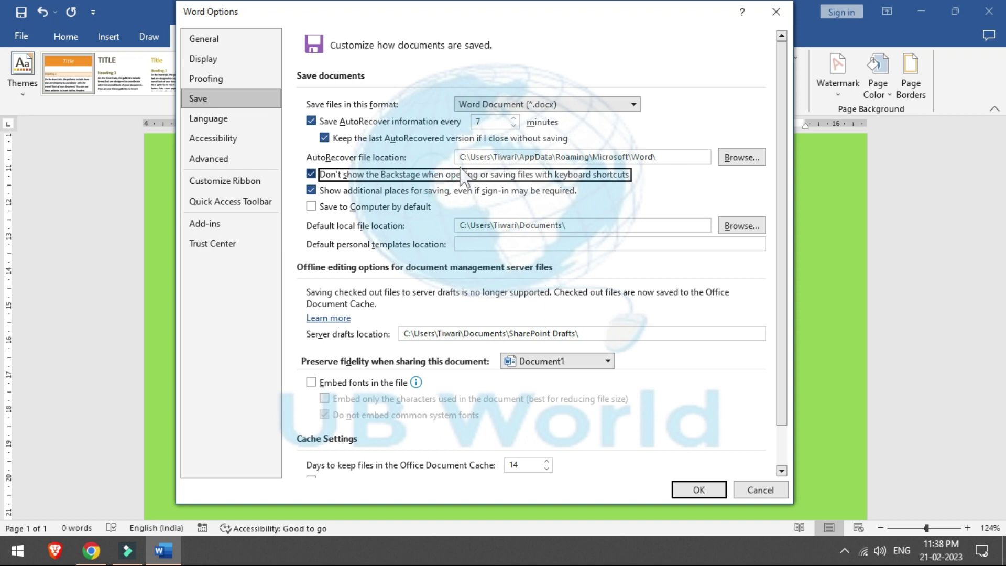
pyautogui.click(739, 162)
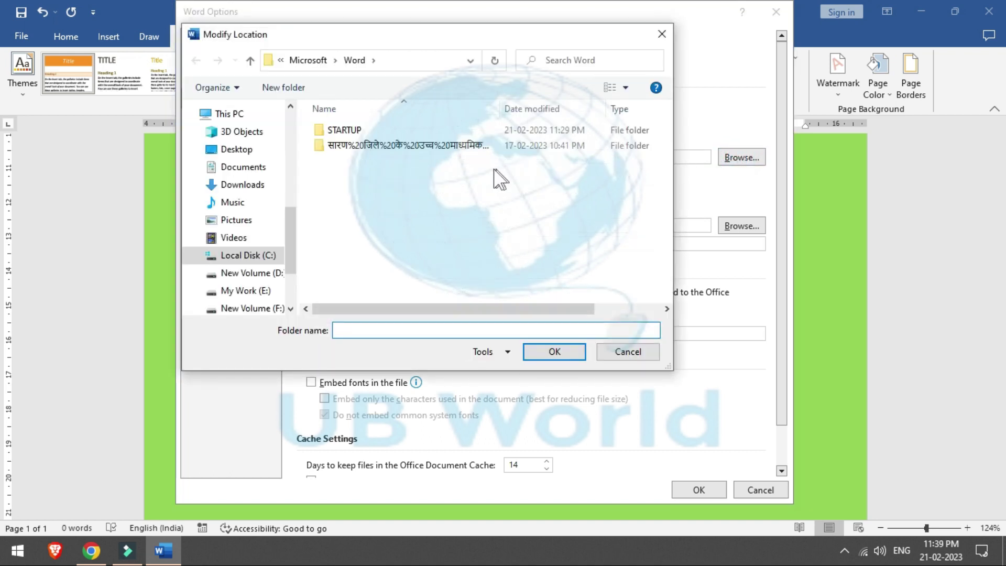
pyautogui.click(321, 173)
pyautogui.click(620, 351)
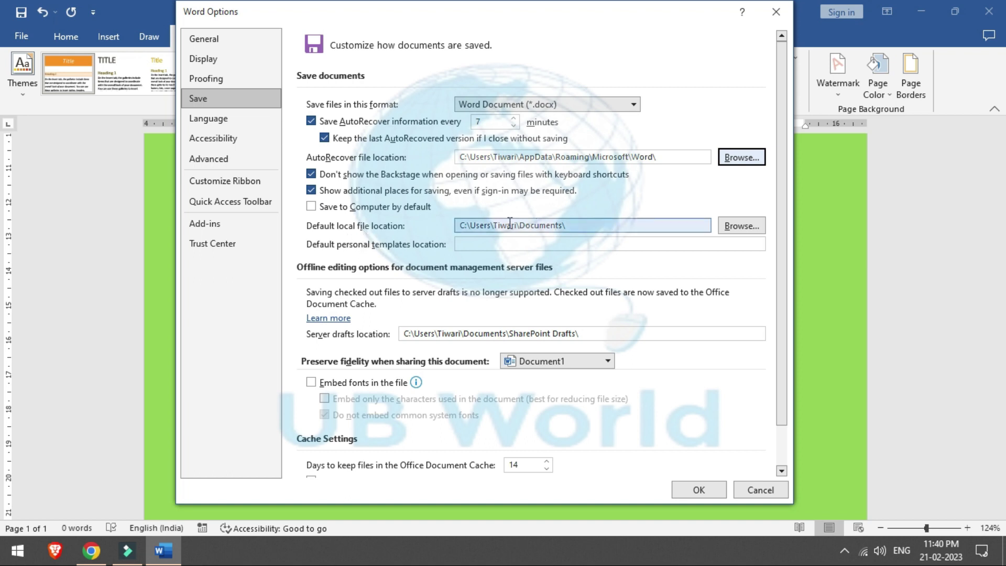
# Step: Browse the default local file location's folder picker and cancel, keeping the Documents folder
pyautogui.click(467, 226)
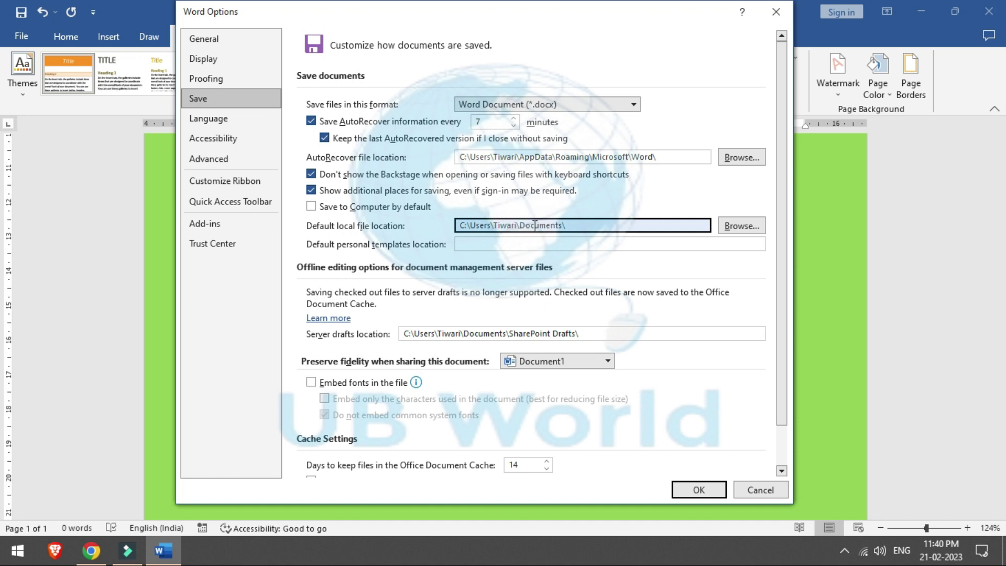
pyautogui.click(740, 226)
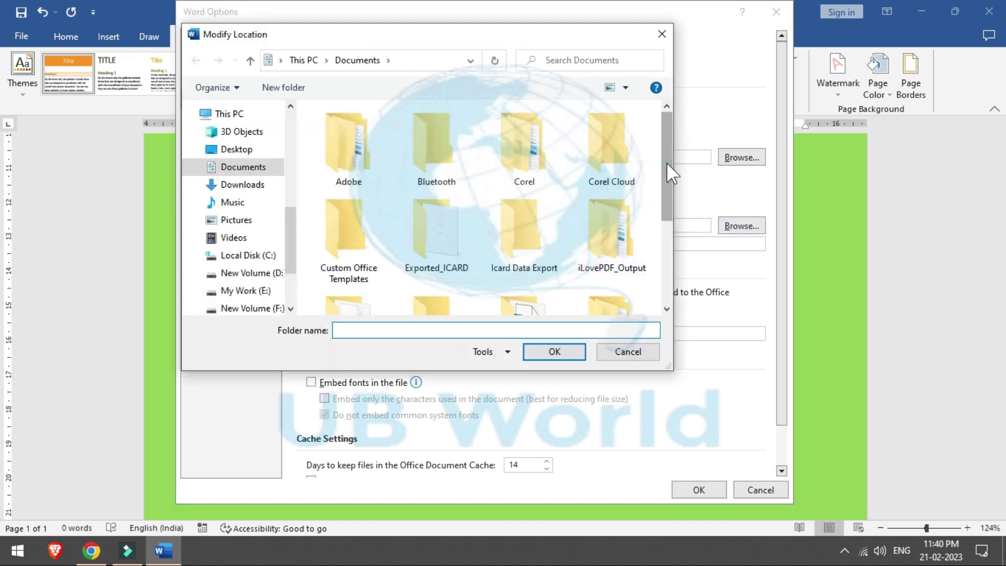
pyautogui.moveTo(666, 162); pyautogui.dragTo(659, 290)
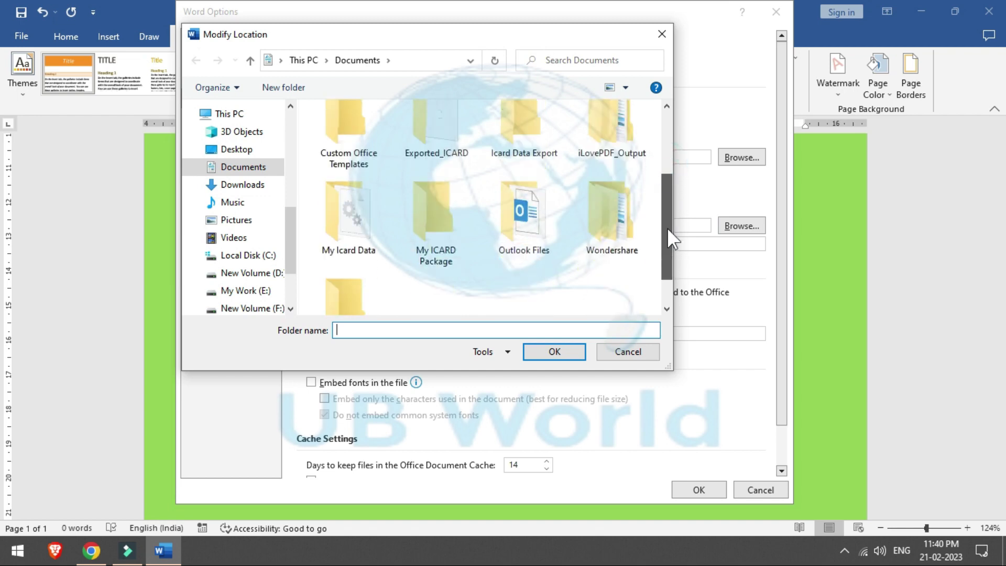
pyautogui.click(639, 350)
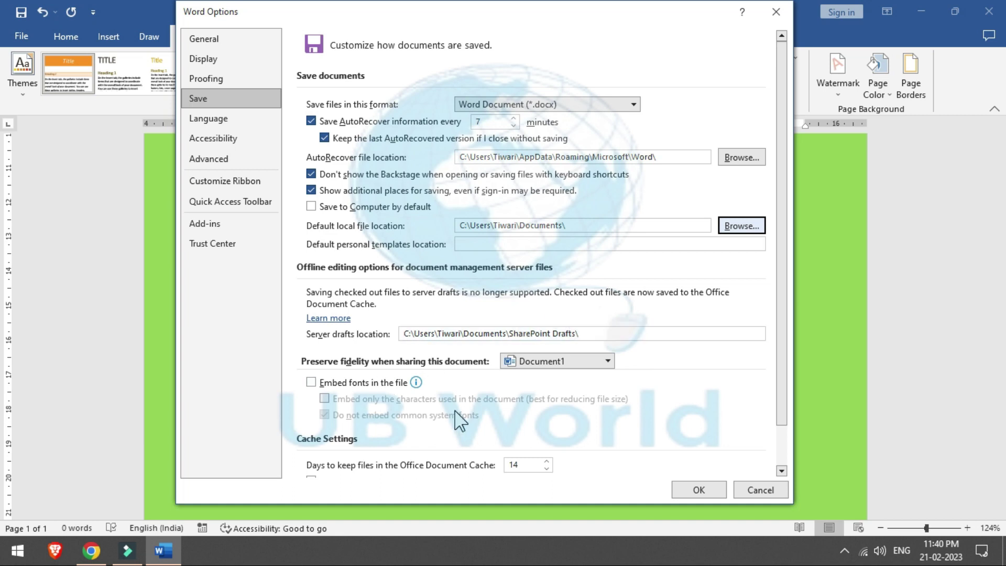
# Step: Turn on deleting Office Document Cache files on close, clear the cache now, and view Language
pyautogui.moveTo(784, 331); pyautogui.dragTo(783, 387)
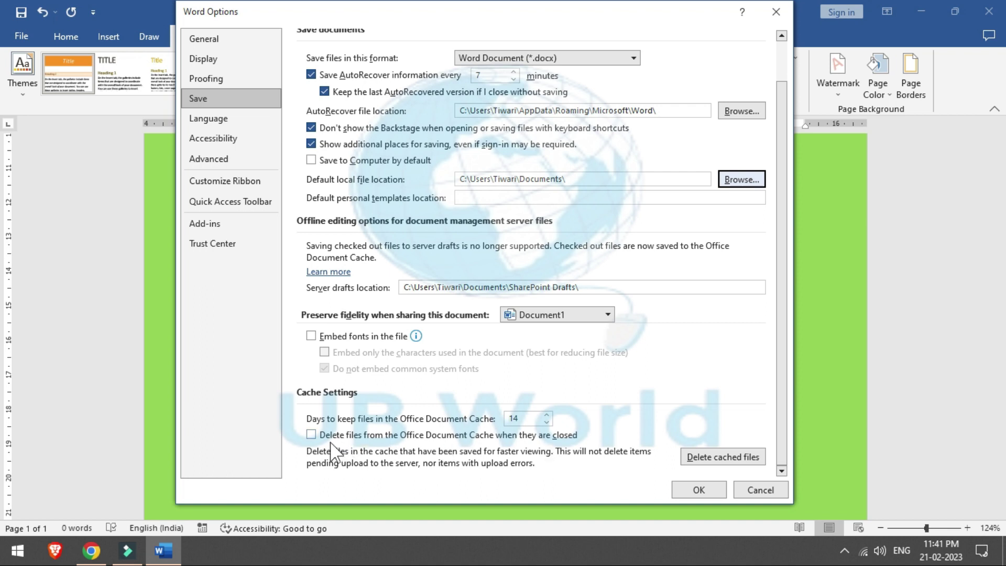
pyautogui.click(311, 436)
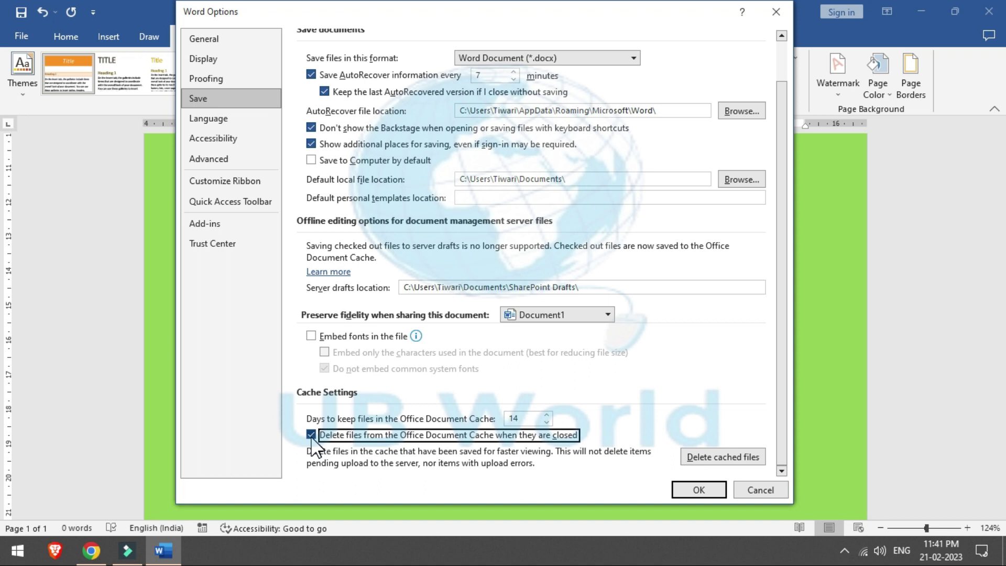
pyautogui.click(716, 459)
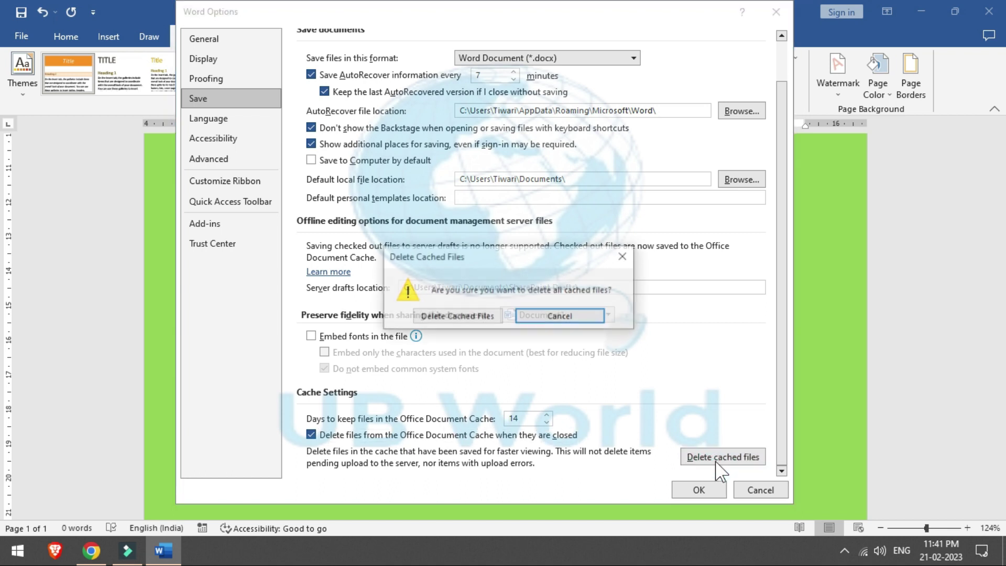
pyautogui.click(477, 320)
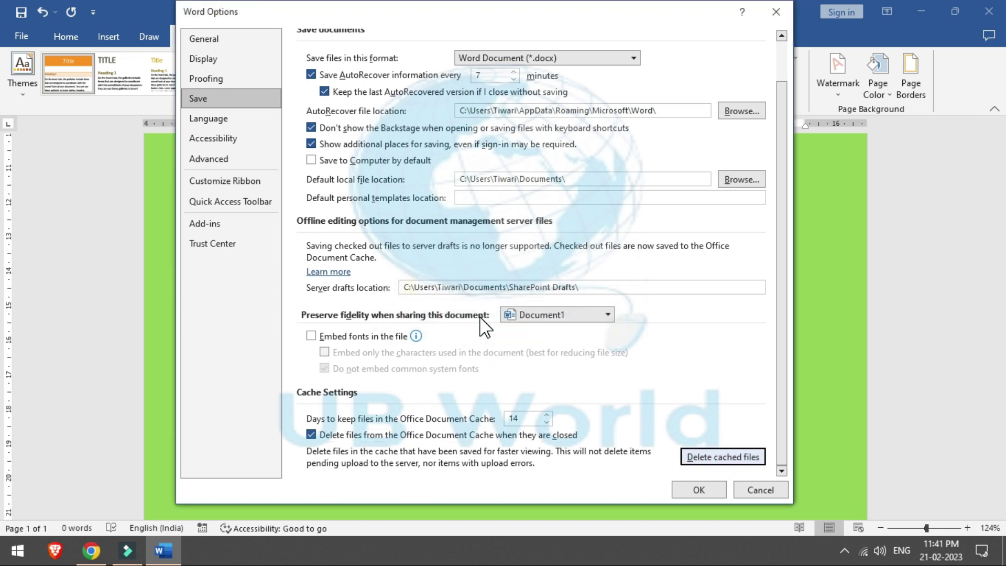
pyautogui.click(234, 126)
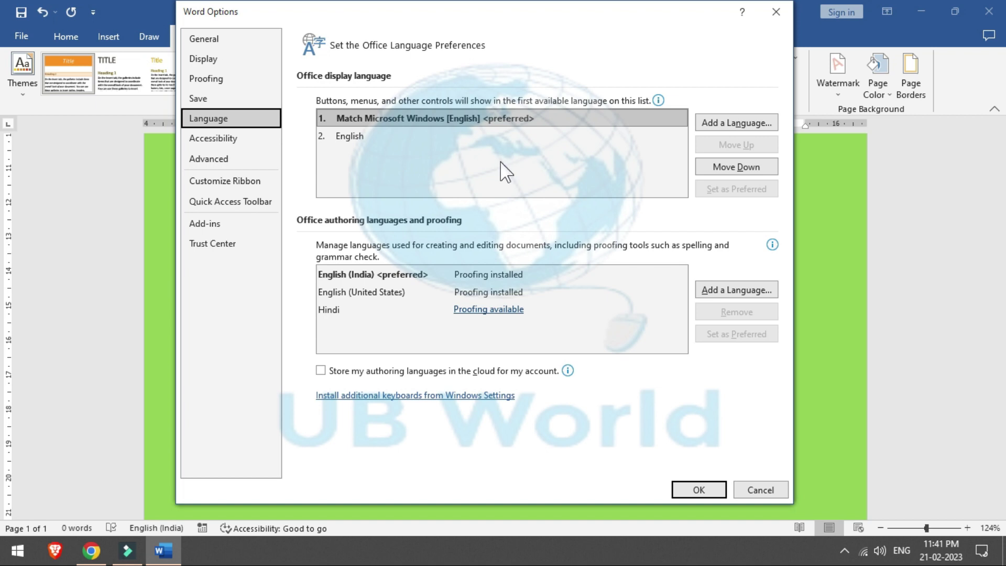
# Step: View the Accessibility page, then move on to the Advanced editing options page
pyautogui.click(228, 139)
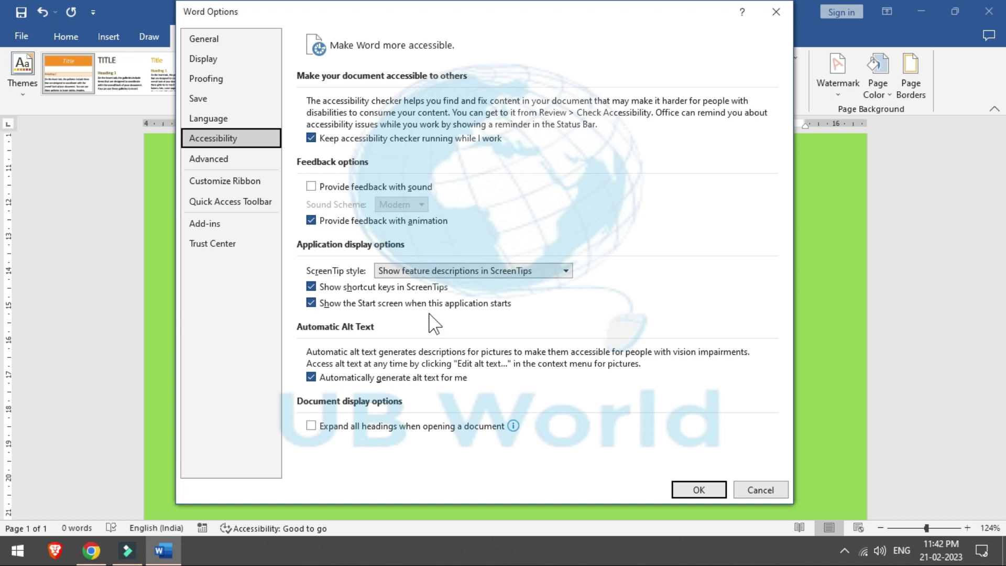
pyautogui.click(229, 160)
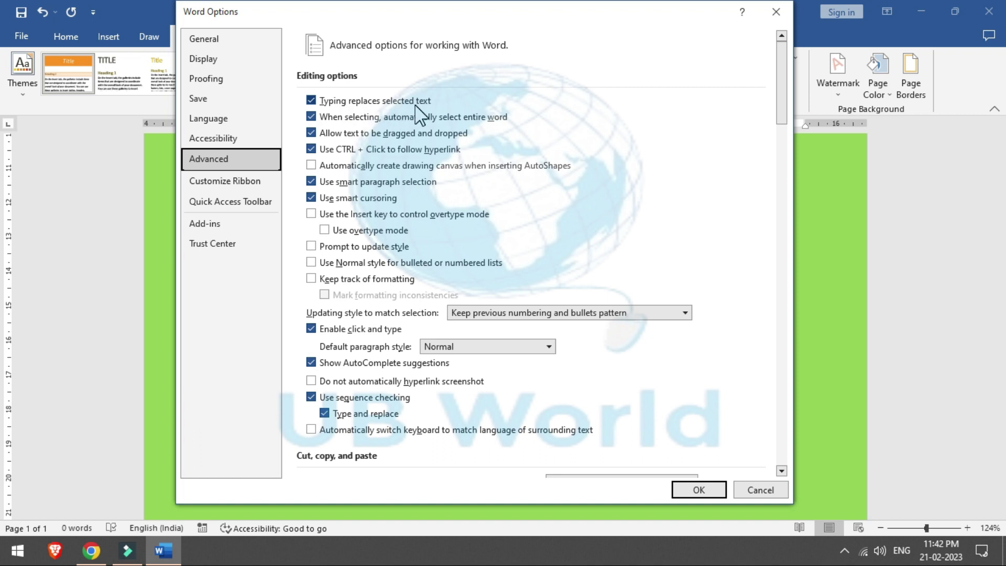
# Step: Close Word Options and set the page colour to No Color, removing the green background
pyautogui.click(784, 9)
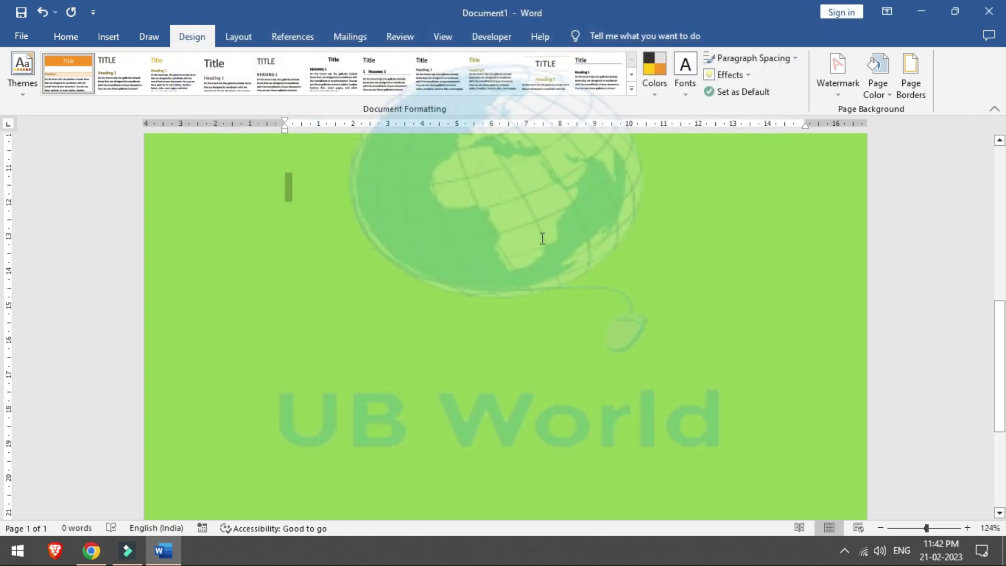
pyautogui.click(880, 88)
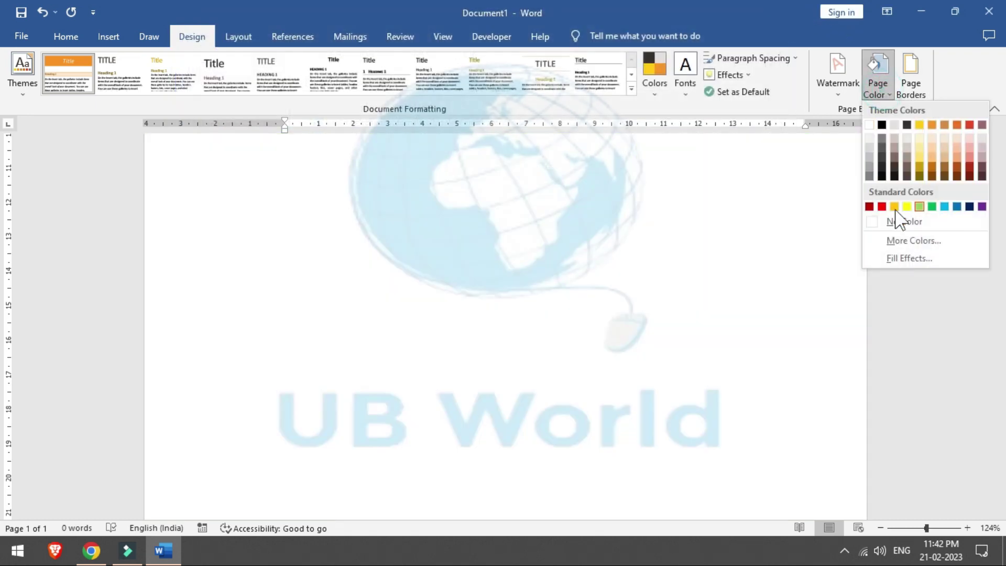
pyautogui.click(872, 228)
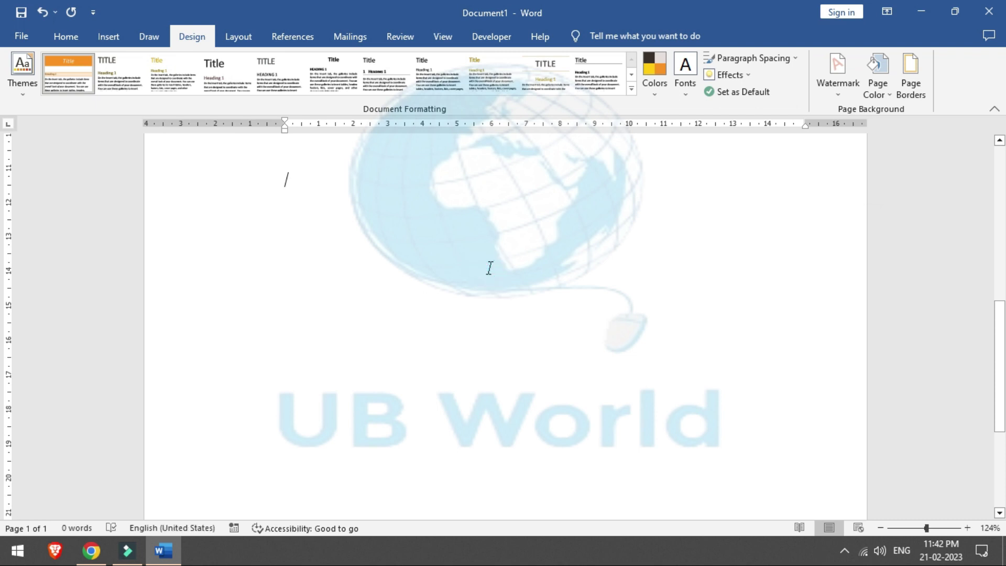
# Step: Generate sample paragraphs with =rand() and overtype part of the Themes sentence with 'jdhsj'
pyautogui.write('-')
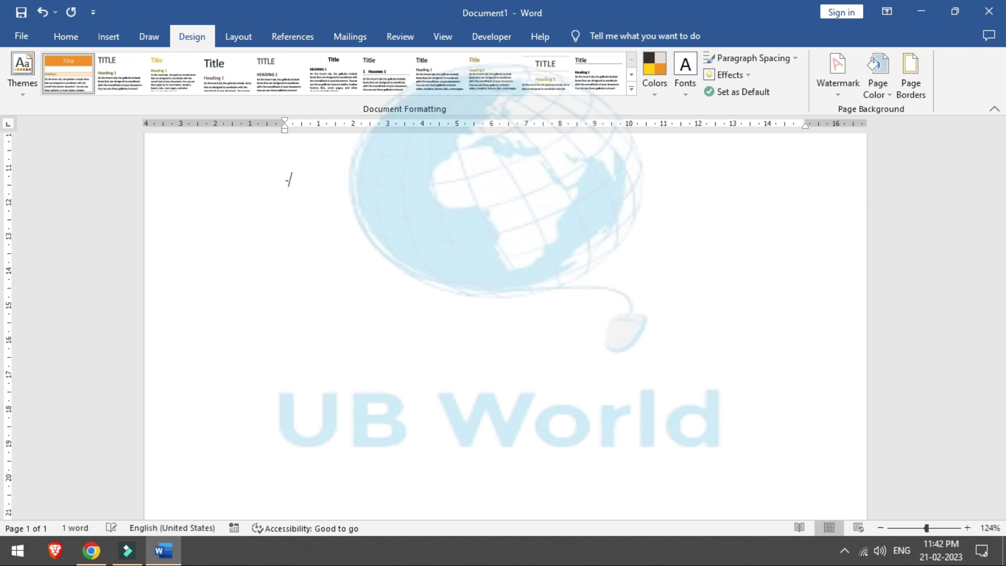
pyautogui.press('BackSpace')
pyautogui.write('=r')
pyautogui.write('and')
pyautogui.write('()')
pyautogui.press('Return')
pyautogui.press('BackSpace')
pyautogui.press('Return')
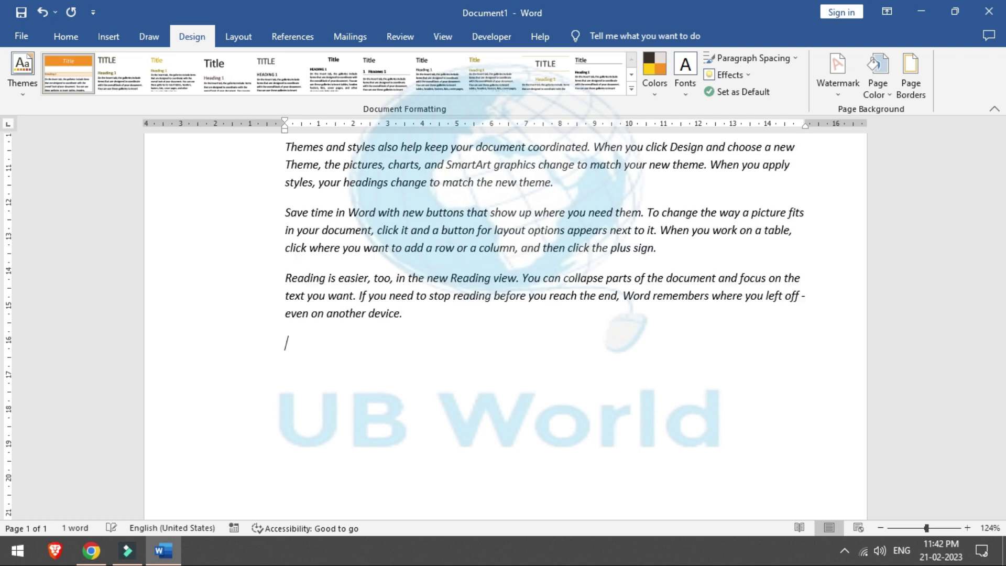
pyautogui.moveTo(344, 166); pyautogui.dragTo(403, 181)
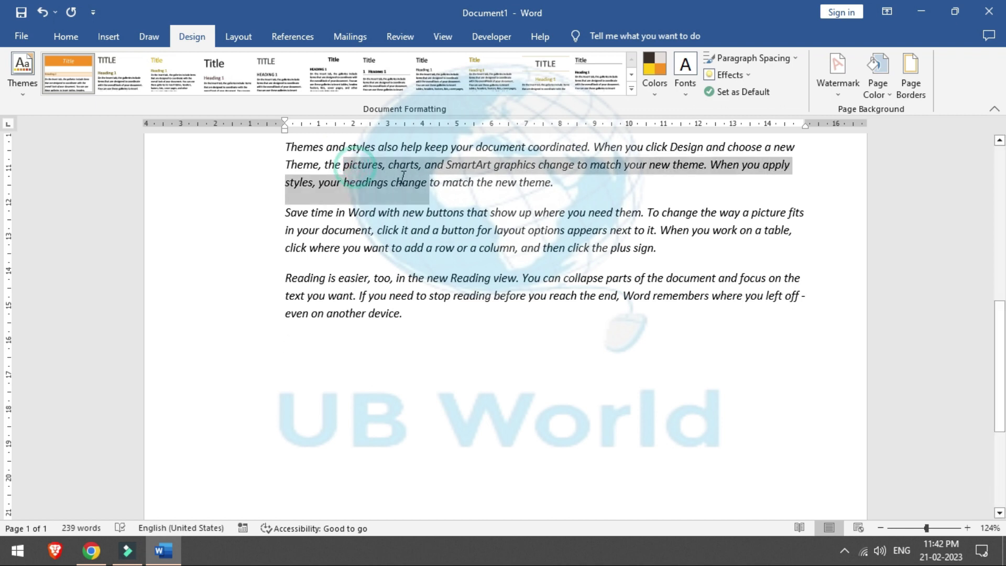
pyautogui.write('jdhsj to match the new theme.')
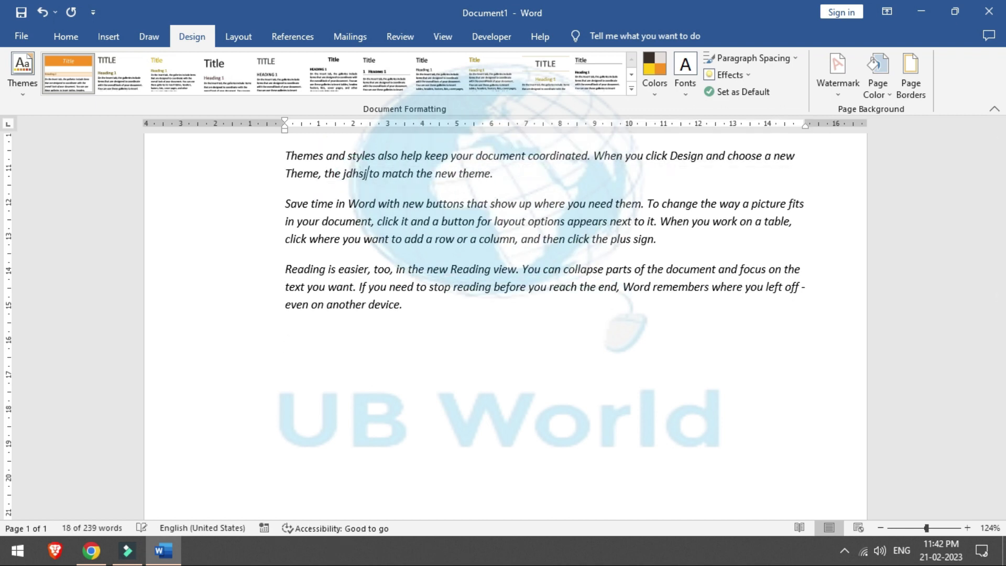
# Step: Reopen Word Options from the File screen and go through Accessibility to the Advanced page
pyautogui.click(21, 33)
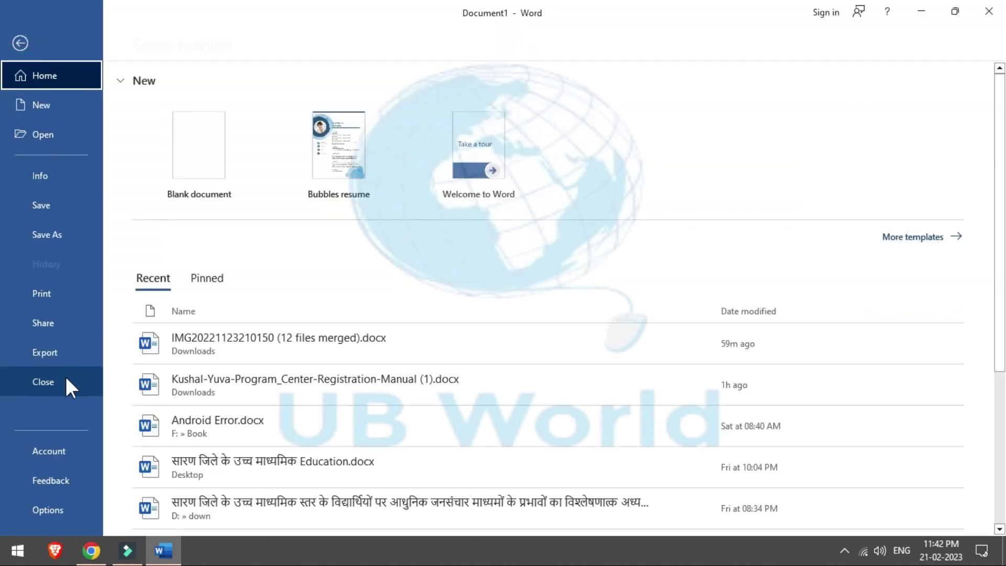
pyautogui.click(70, 515)
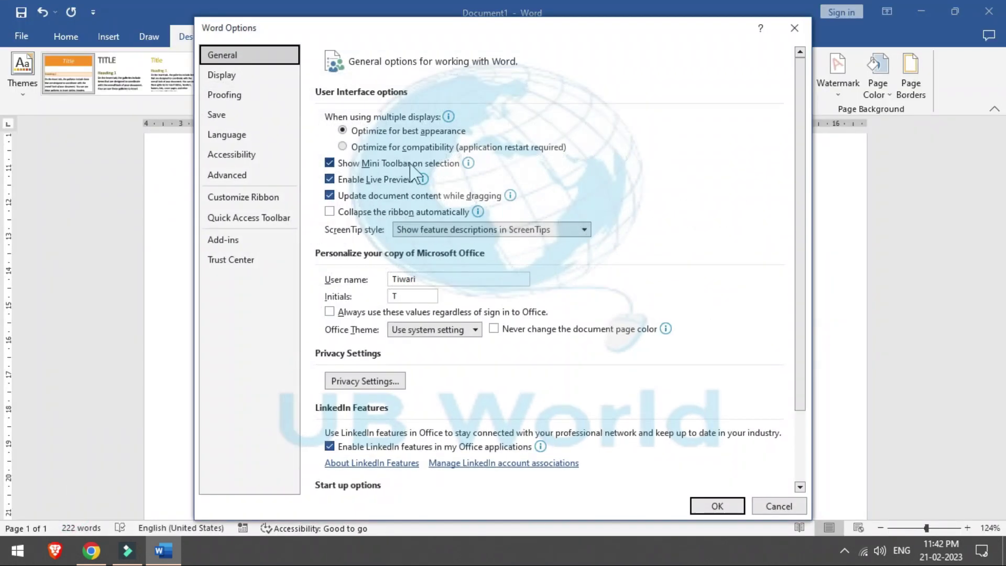
pyautogui.click(251, 157)
pyautogui.click(246, 176)
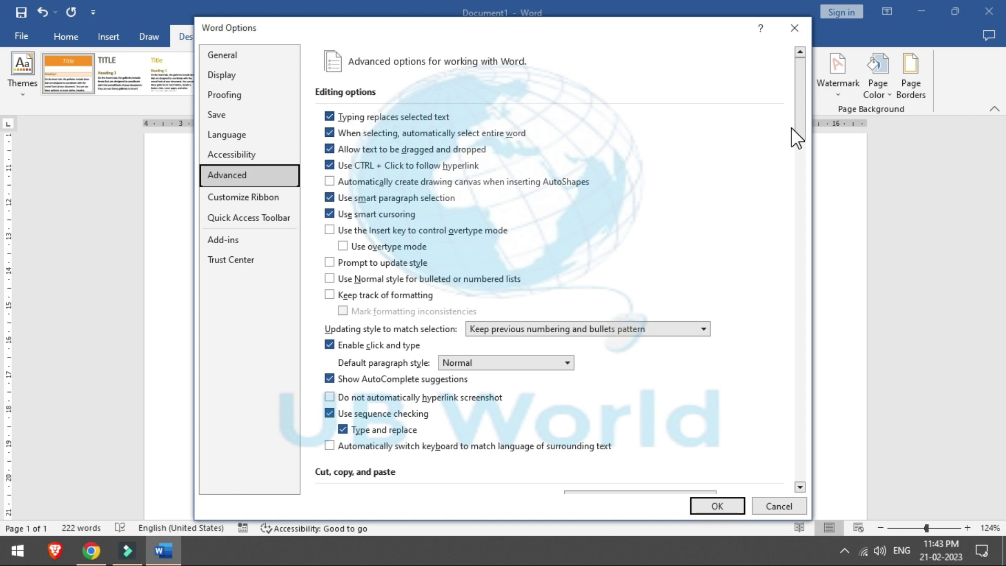
pyautogui.moveTo(801, 124)
pyautogui.mouseDown()
pyautogui.moveTo(789, 465)
pyautogui.moveTo(831, 96)
pyautogui.mouseUp()
pyautogui.click(250, 197)
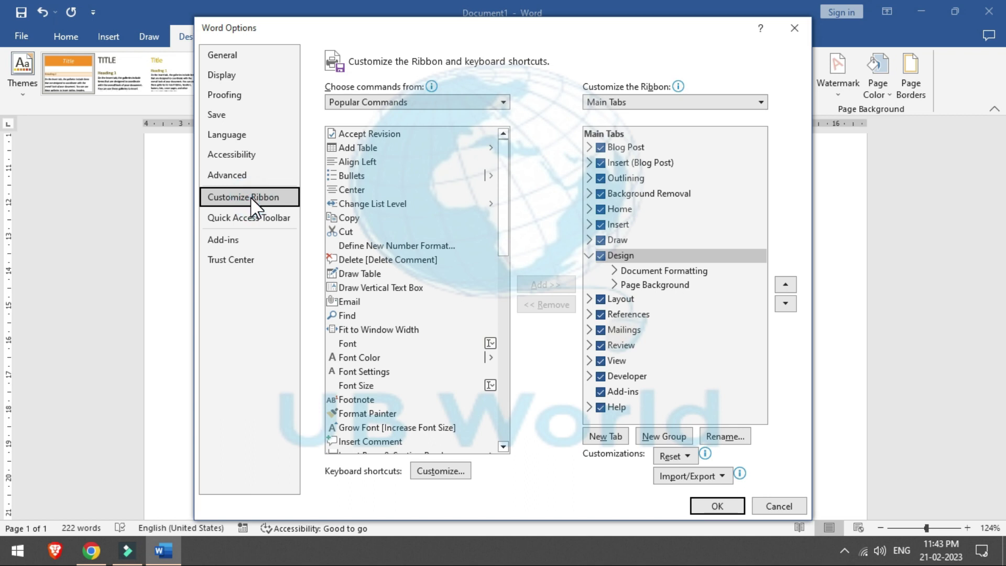
pyautogui.click(242, 218)
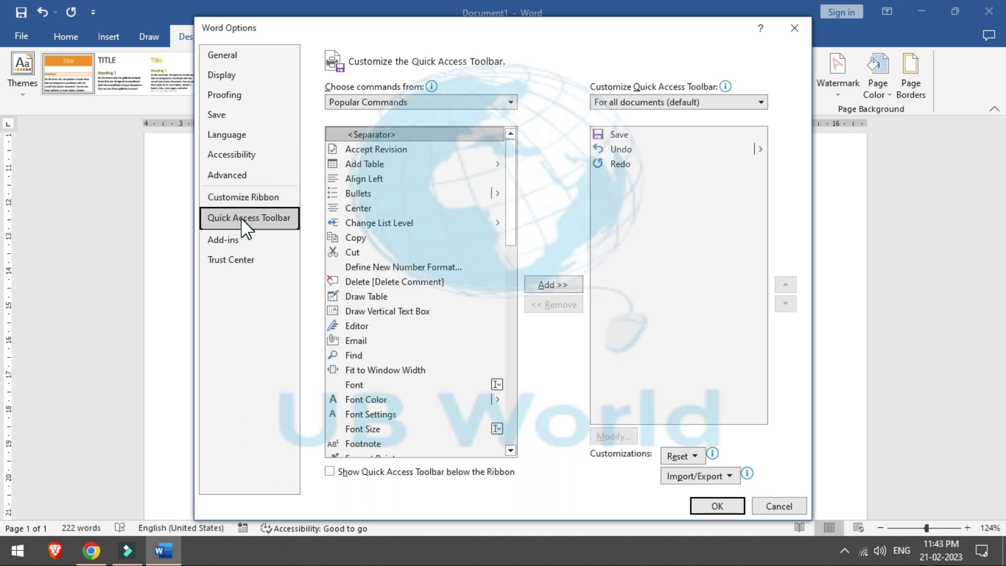
pyautogui.click(225, 241)
pyautogui.click(226, 178)
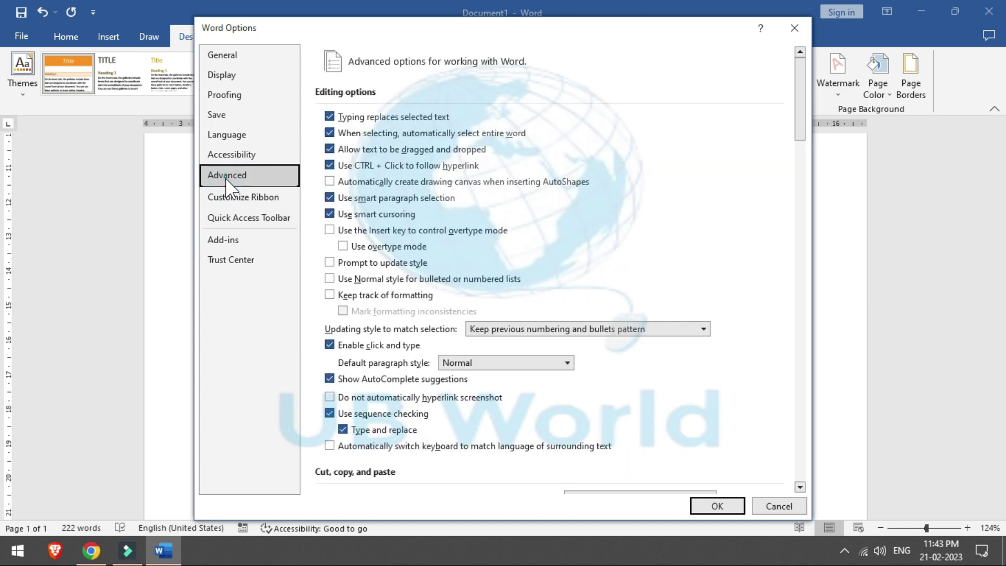
pyautogui.click(227, 198)
pyautogui.click(221, 218)
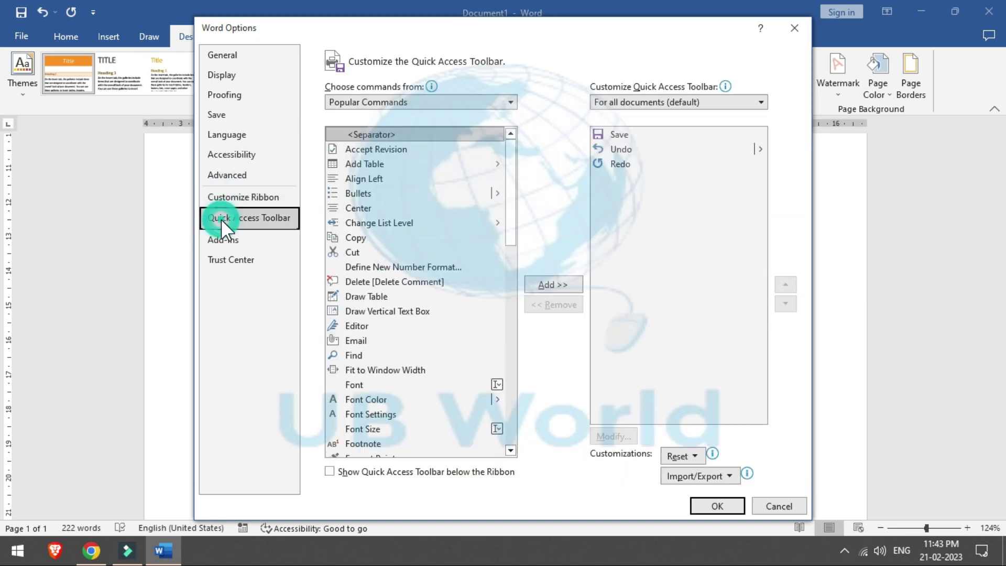
pyautogui.click(225, 241)
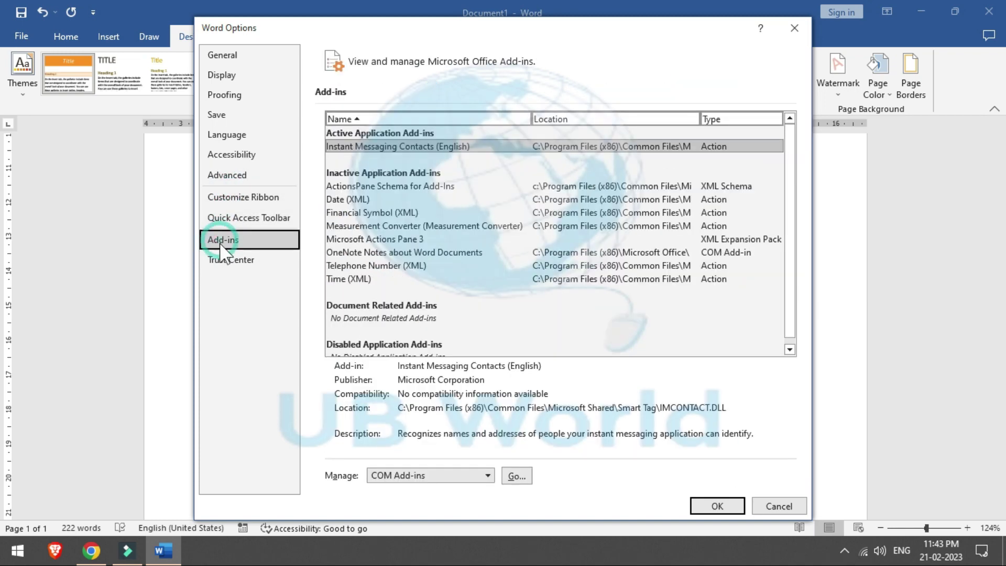
pyautogui.click(221, 260)
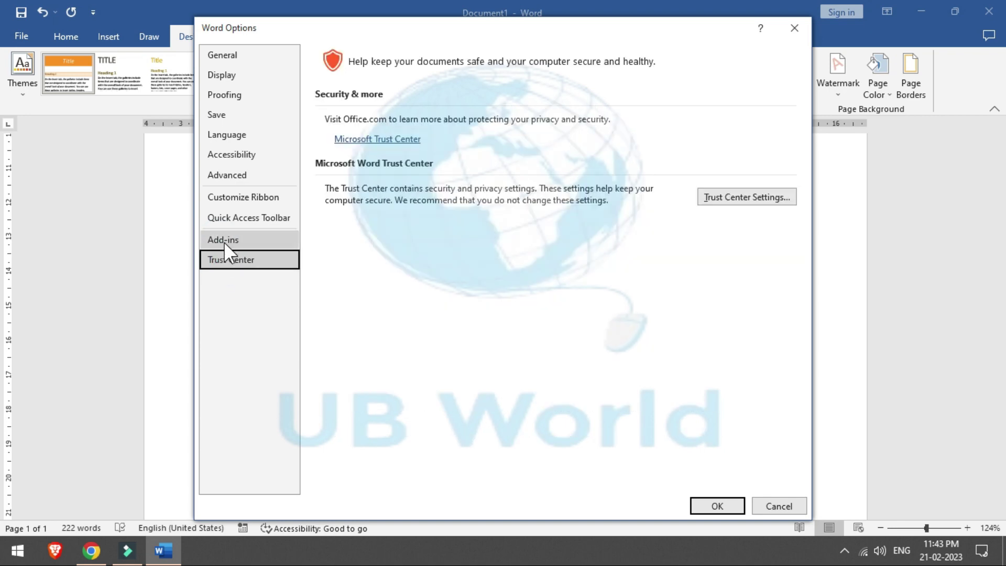
pyautogui.click(224, 241)
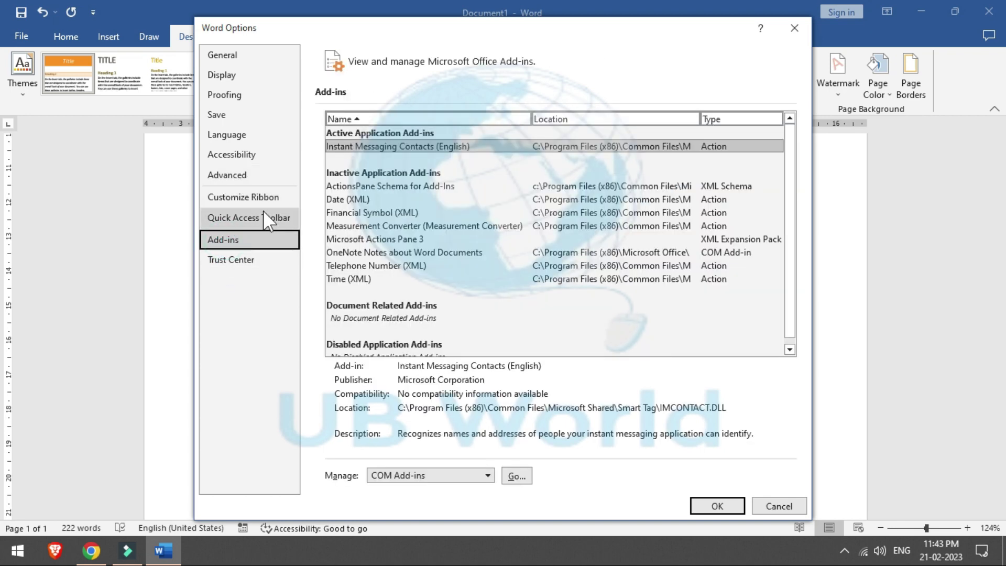
pyautogui.click(253, 177)
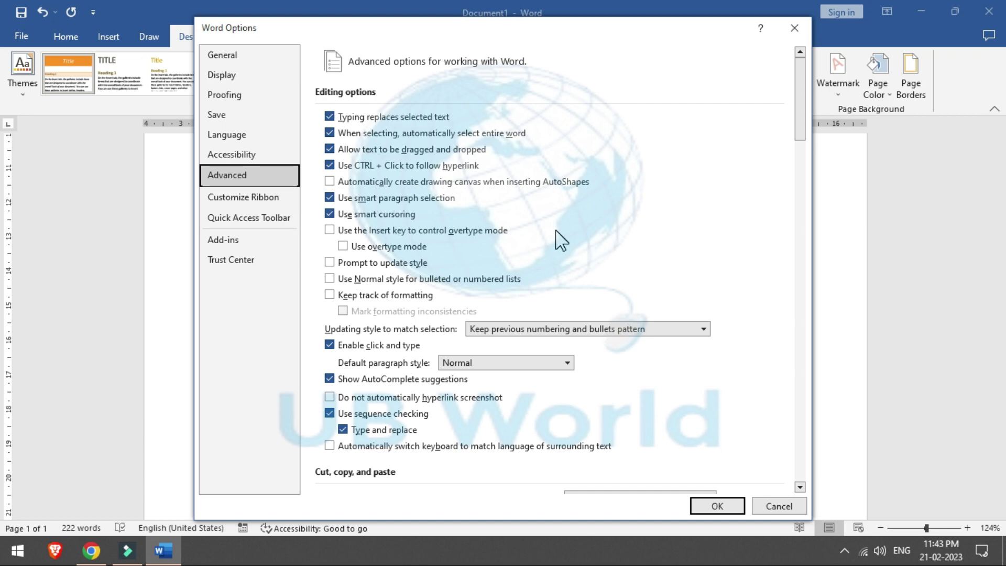
# Step: Cancel Word Options and select the last typed word with Ctrl+Shift+Left
pyautogui.click(767, 509)
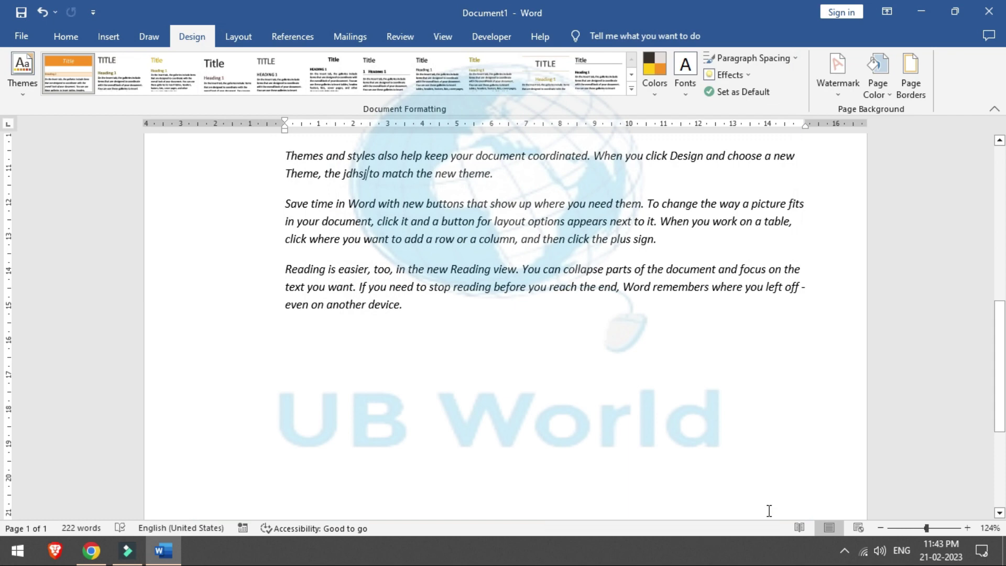
pyautogui.hotkey('ctrl', 'shift', 'Left')
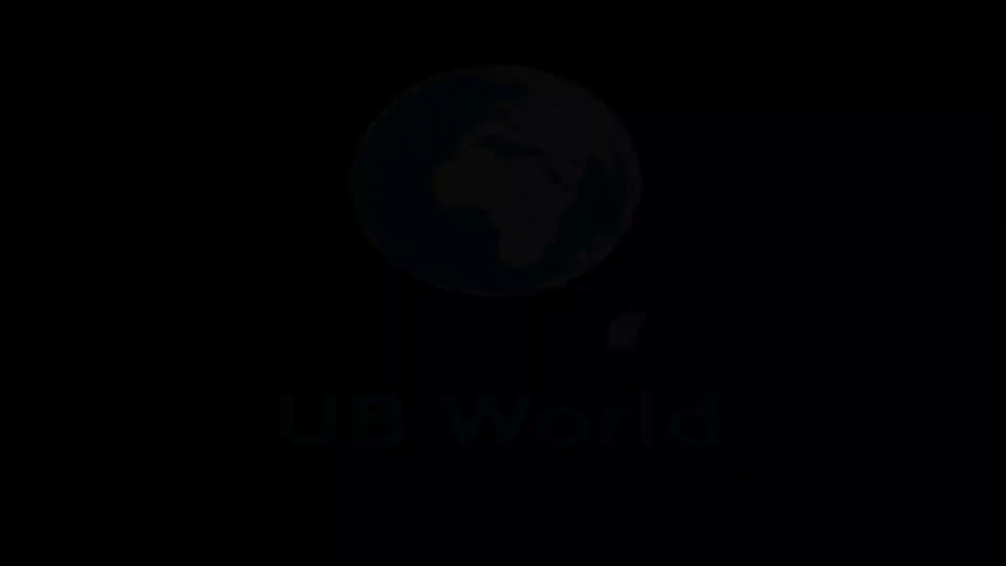